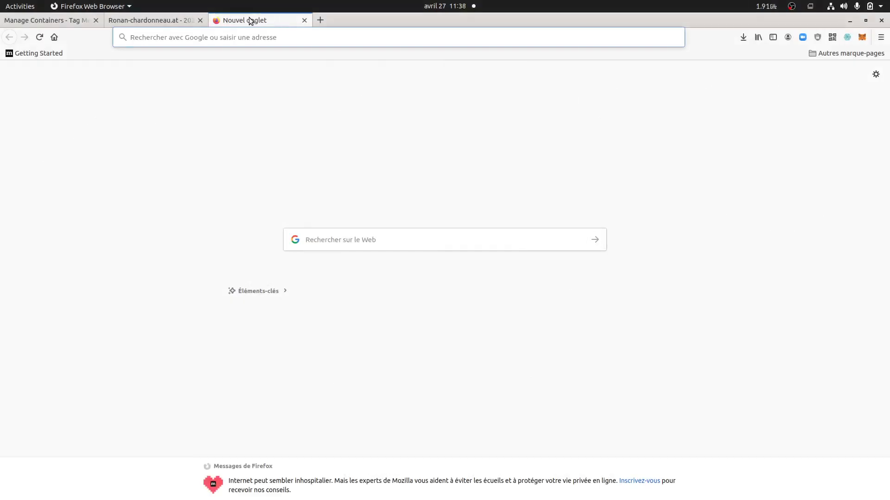
From the Ronan-chardonneau.at tab, open the gear Administration page in a new tab and switch to it
click(191, 22)
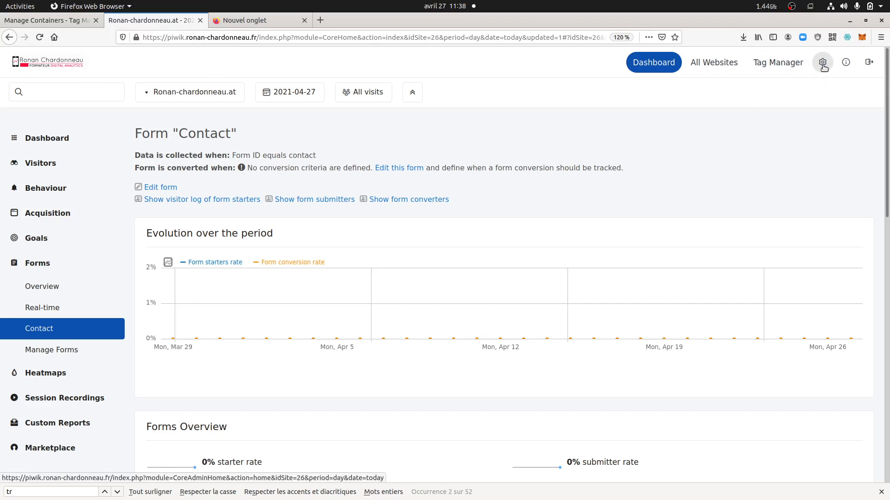
right_click(824, 67)
click(776, 73)
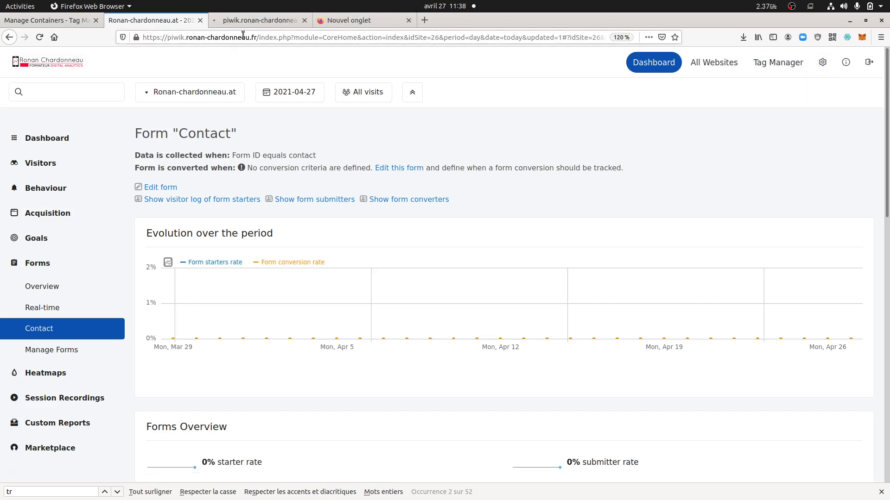
click(252, 20)
Go to System > Plugins to see Manage Plugins with 70 plugins (59 active, 11 inactive)
click(60, 167)
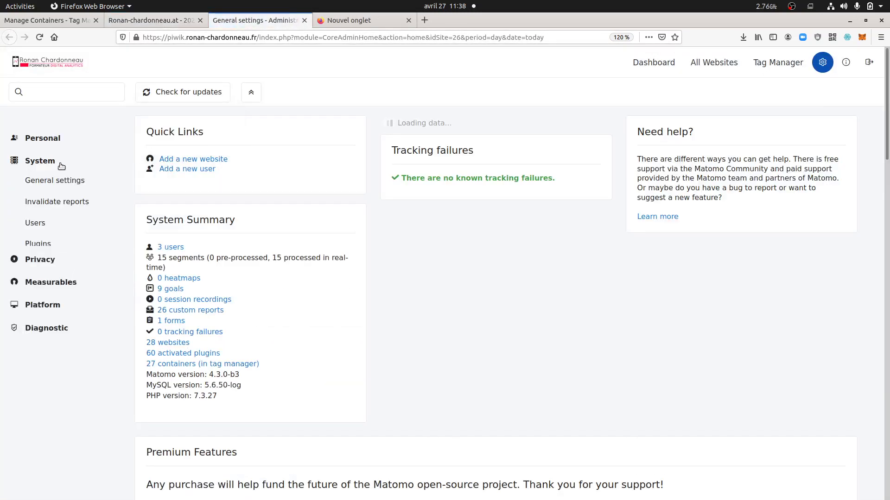
click(37, 247)
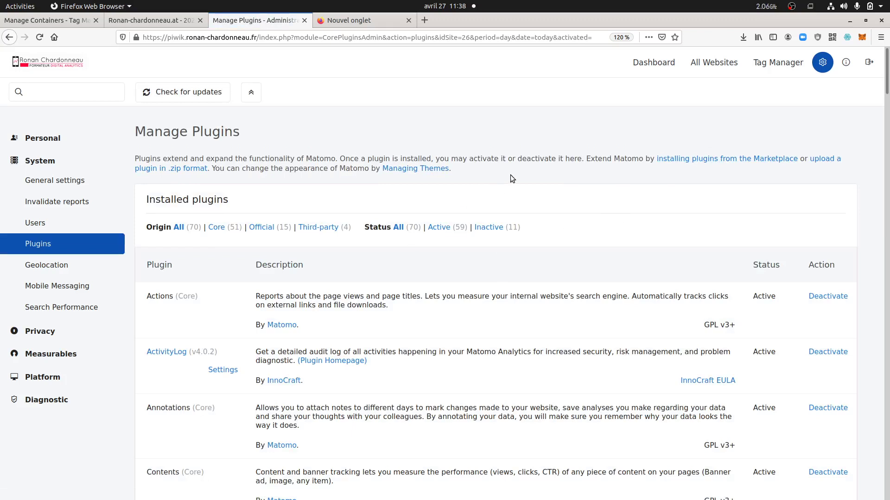
click(67, 353)
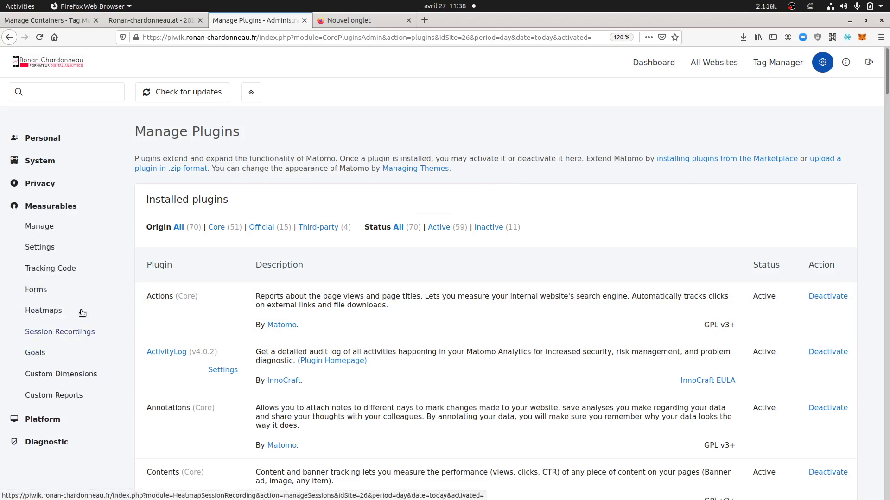
Open Measurables > Forms, which lists the single running Contact form with Id 1
click(54, 292)
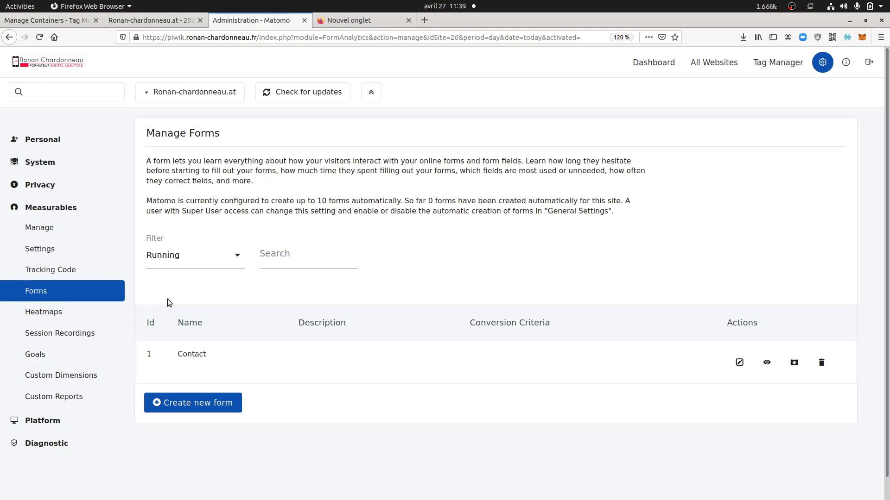
mouse_move(2, 317)
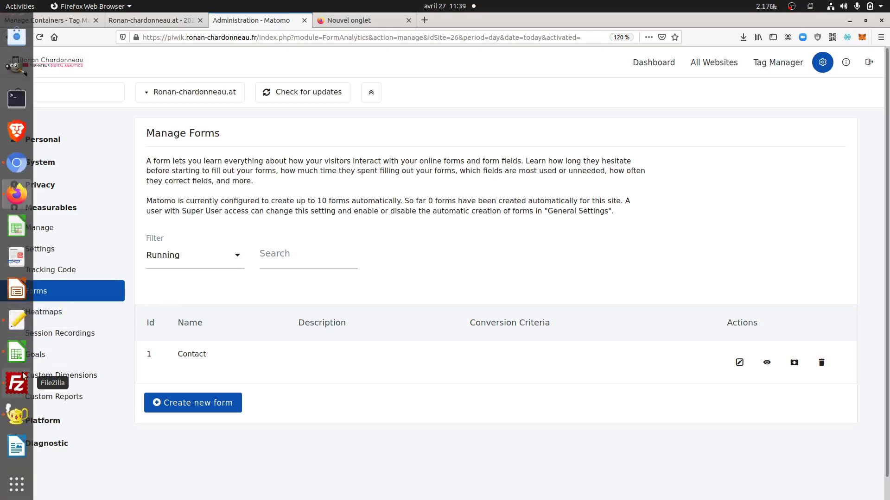
click(16, 415)
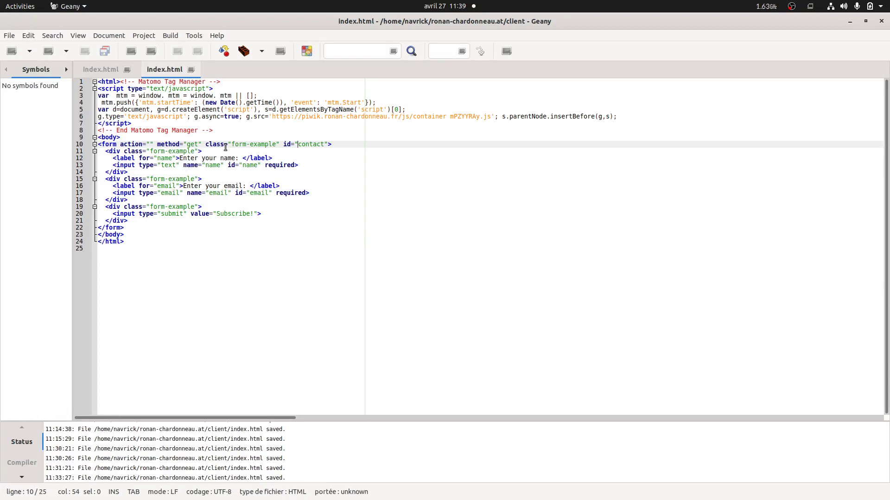
drag(283, 144, 329, 144)
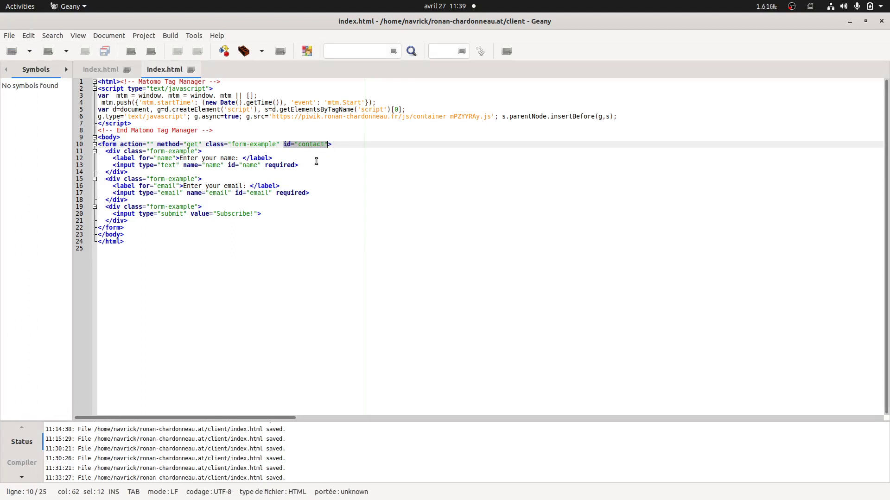
click(288, 152)
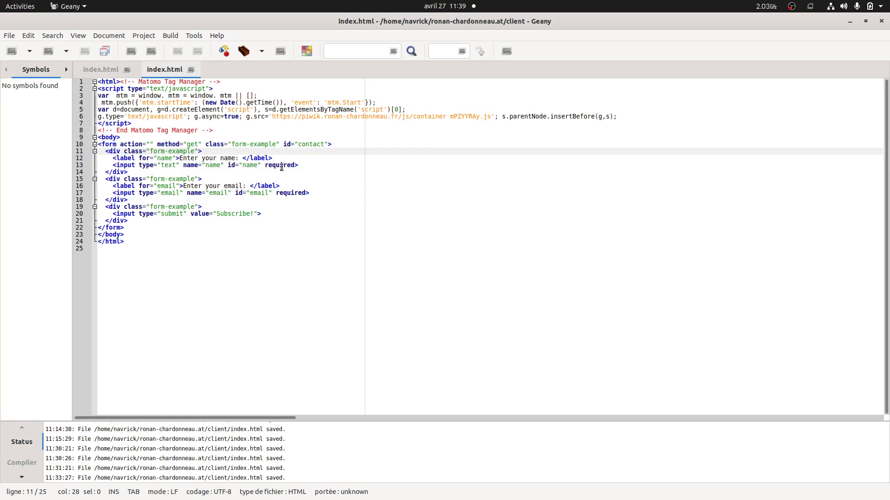
drag(284, 145, 327, 145)
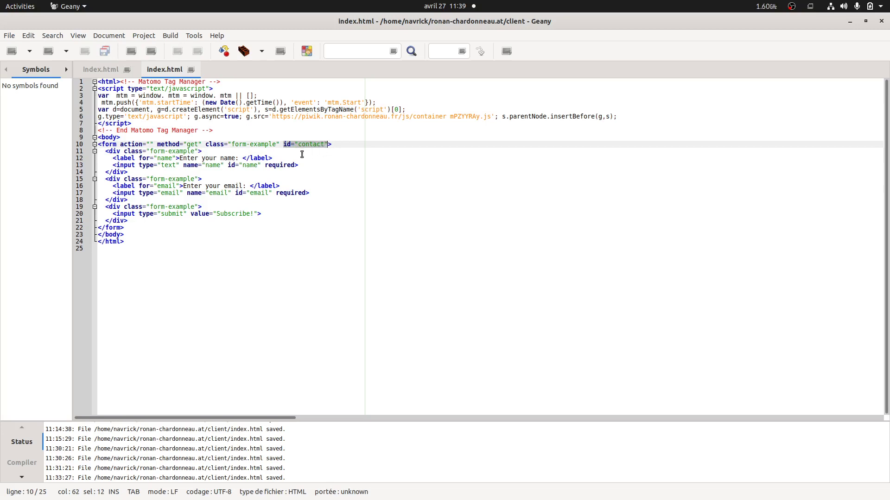
mouse_move(2, 290)
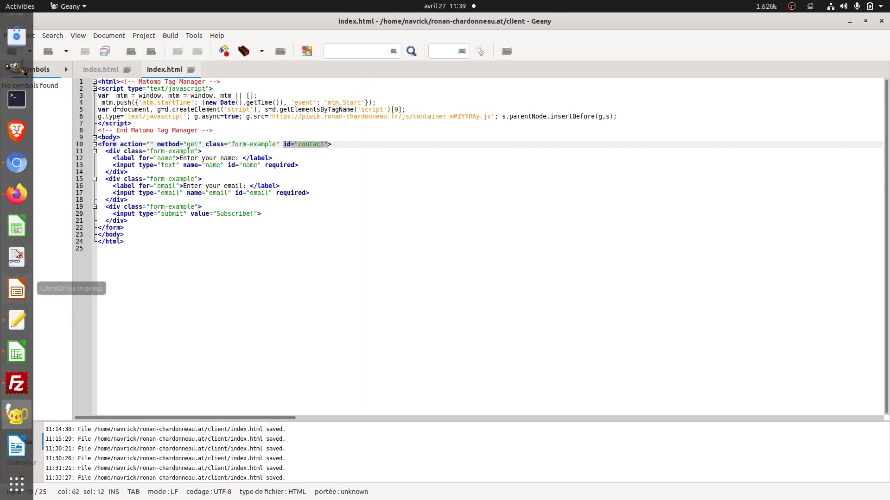
click(17, 193)
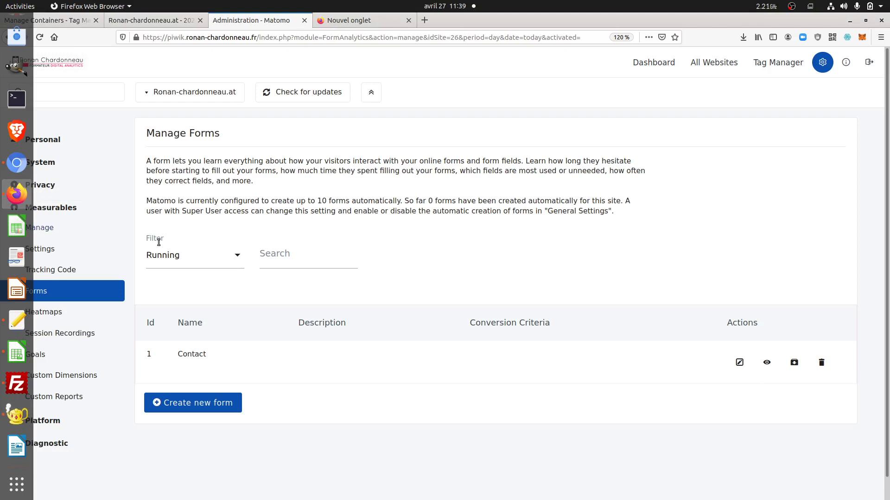
Switch reports to the Ronan-chardonneau.at site via an '.at' search, then open Forms > Manage Forms
click(223, 405)
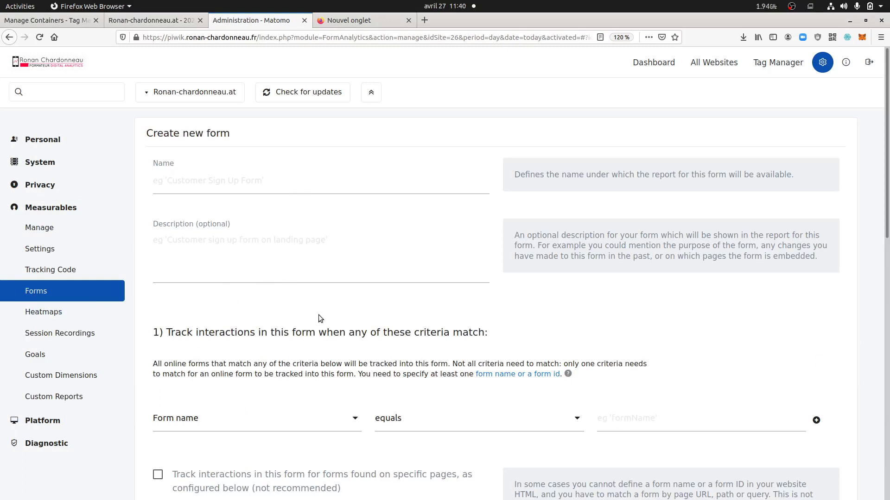
click(664, 62)
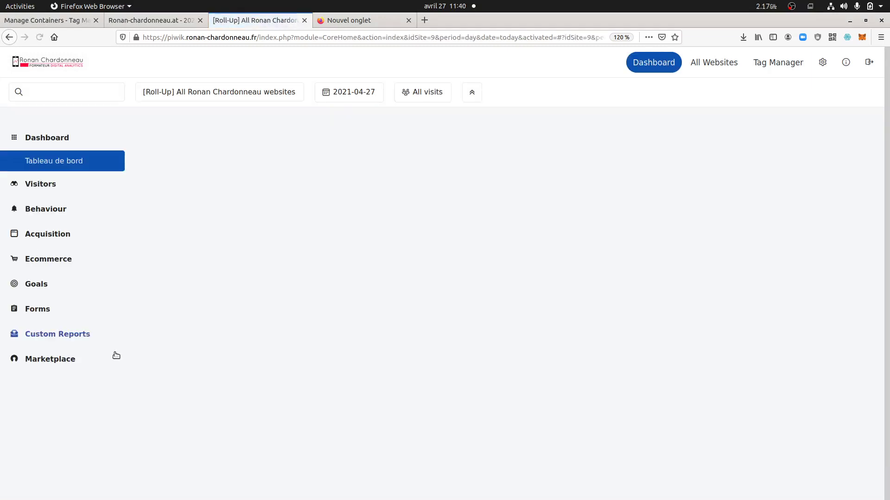
click(201, 95)
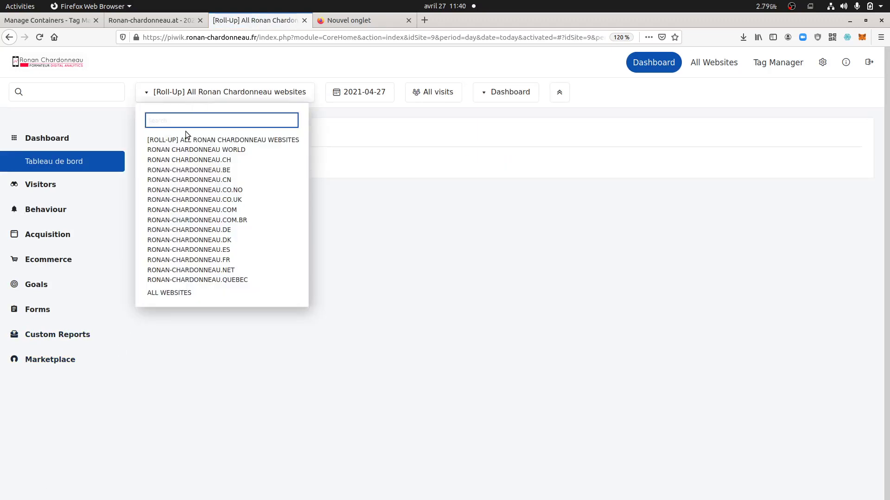
text(.at)
click(195, 140)
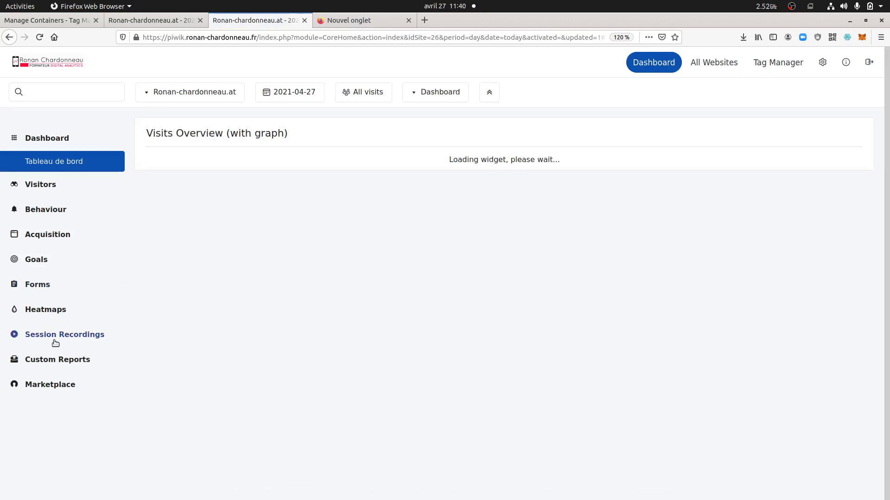
click(63, 290)
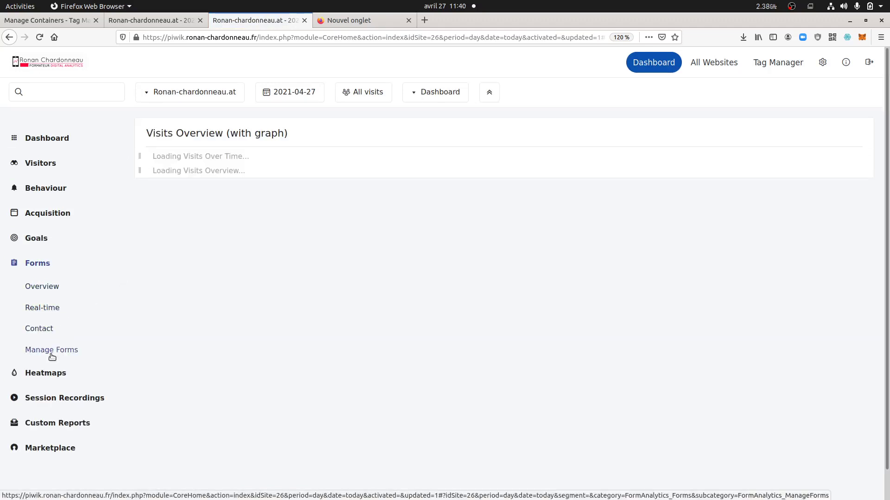
click(52, 355)
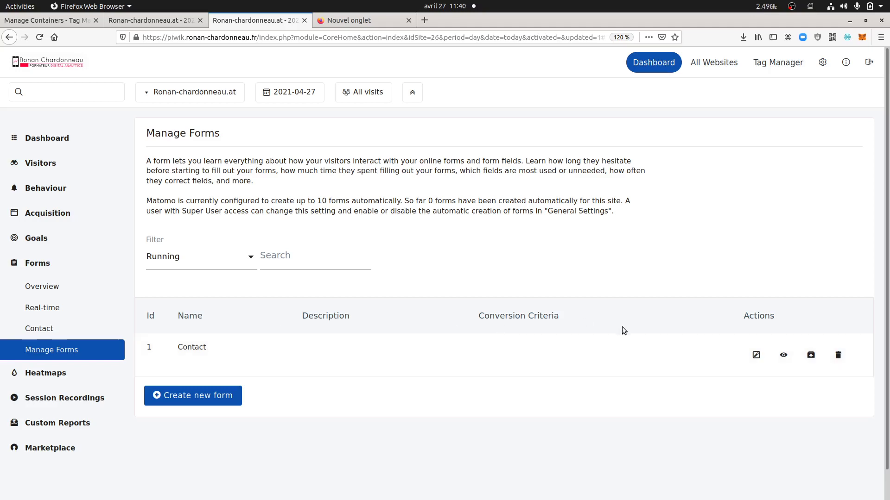
Edit the Contact form and keep its tracking criterion as Form ID equals contact
click(756, 355)
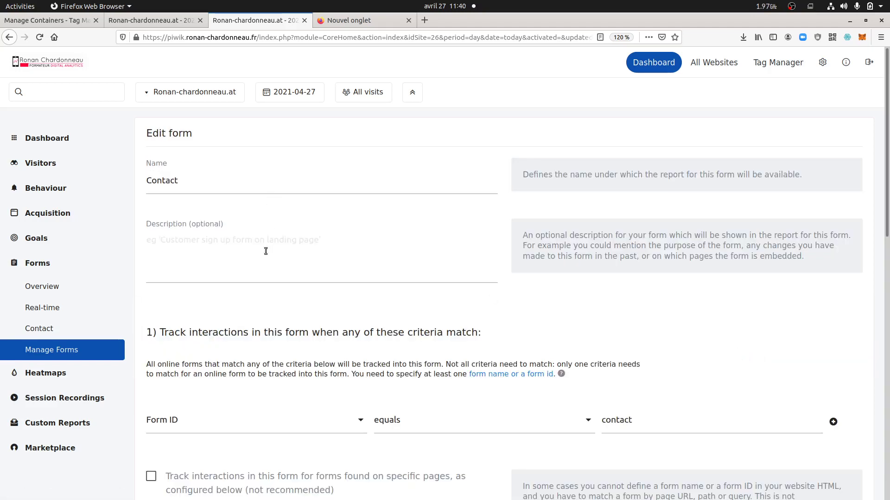
scroll(287, 318, down, 2)
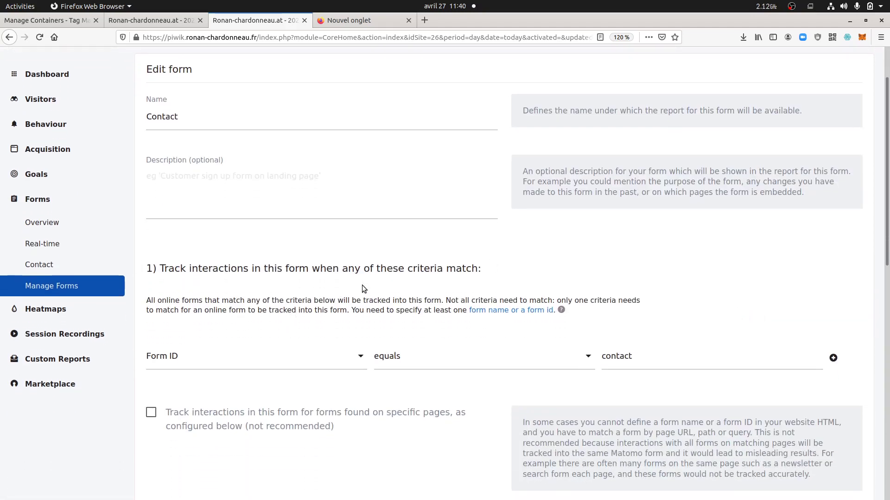
scroll(362, 285, down, 2)
scroll(403, 250, down, 2)
scroll(404, 249, up, 4)
double_click(178, 116)
scroll(257, 227, down, 5)
click(223, 234)
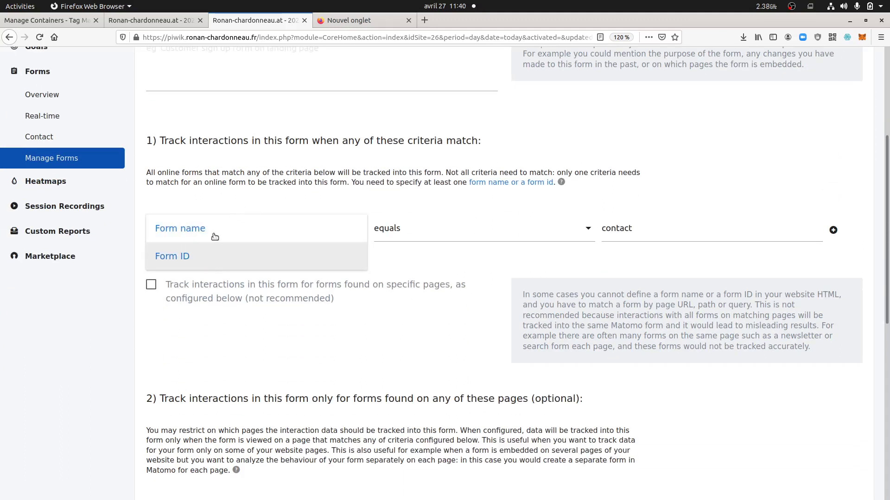
click(277, 183)
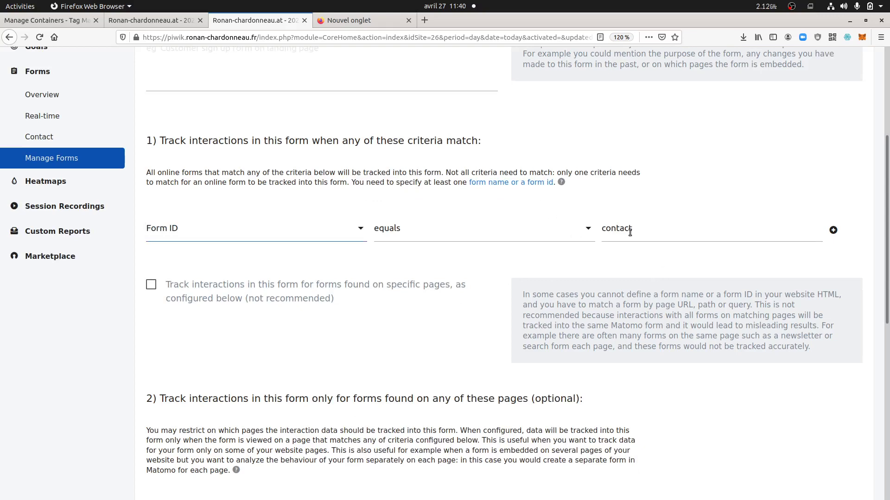
Review the form's later settings sections, highlighting the 'form submits' explanation
scroll(507, 311, down, 4)
scroll(471, 260, down, 6)
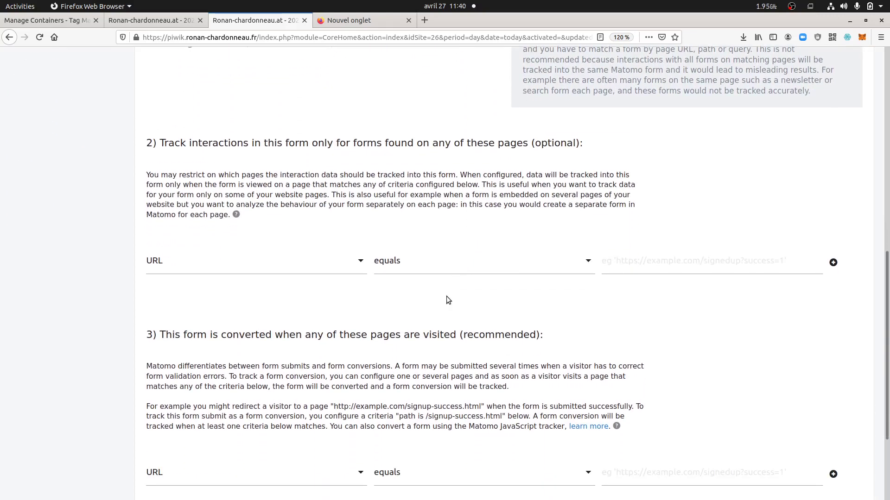
scroll(446, 300, up, 5)
scroll(489, 284, down, 3)
scroll(488, 292, down, 6)
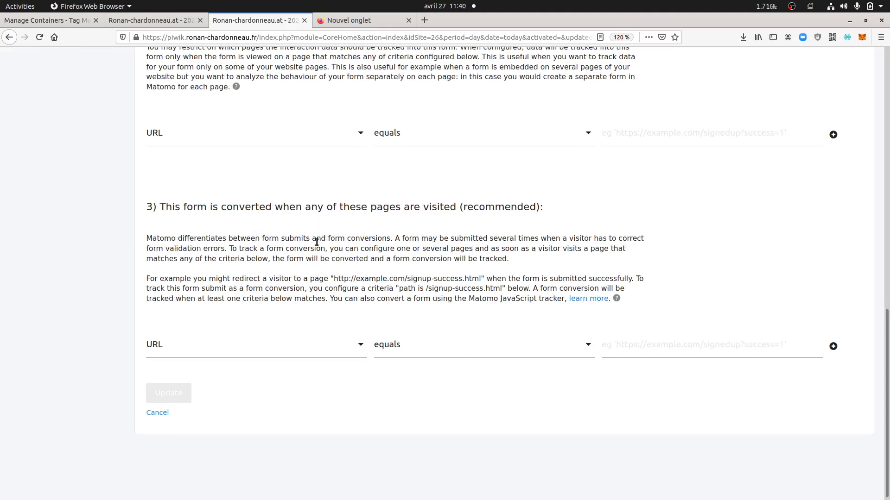
drag(262, 239, 390, 239)
scroll(330, 273, up, 10)
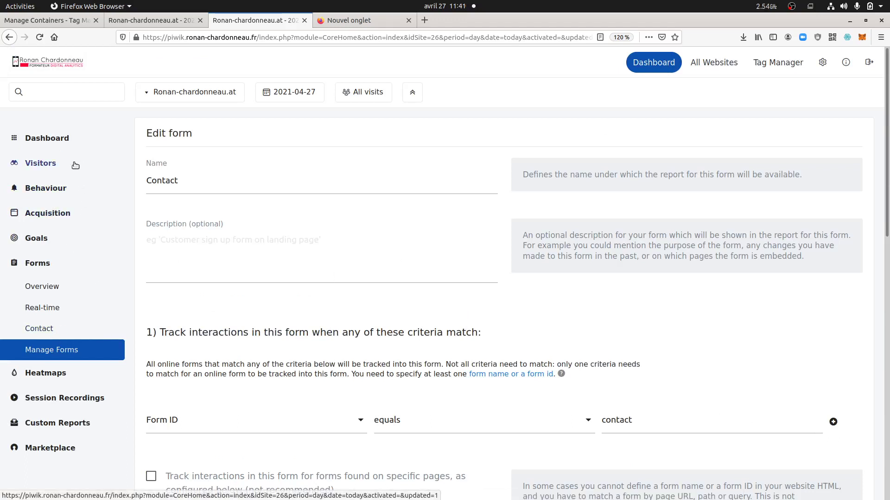
Inspect the first visit's page actions in the Visits Log, then collapse Visitors and expand Forms
click(40, 163)
click(40, 209)
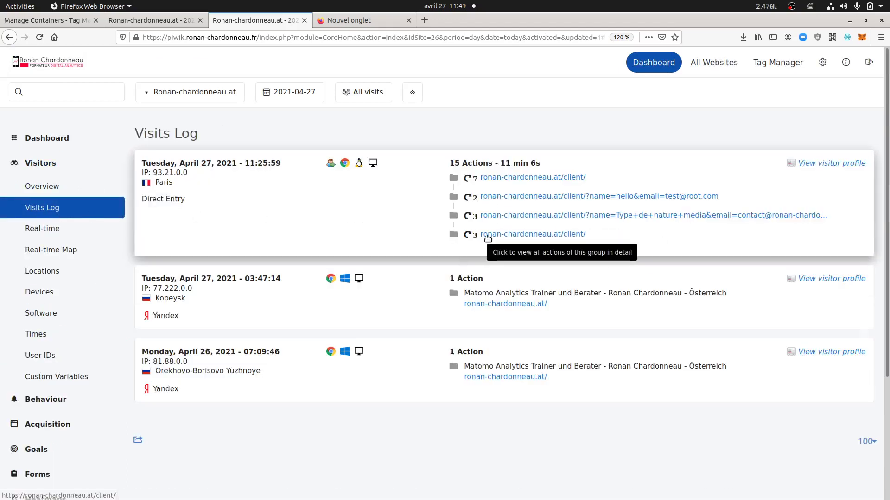
click(469, 235)
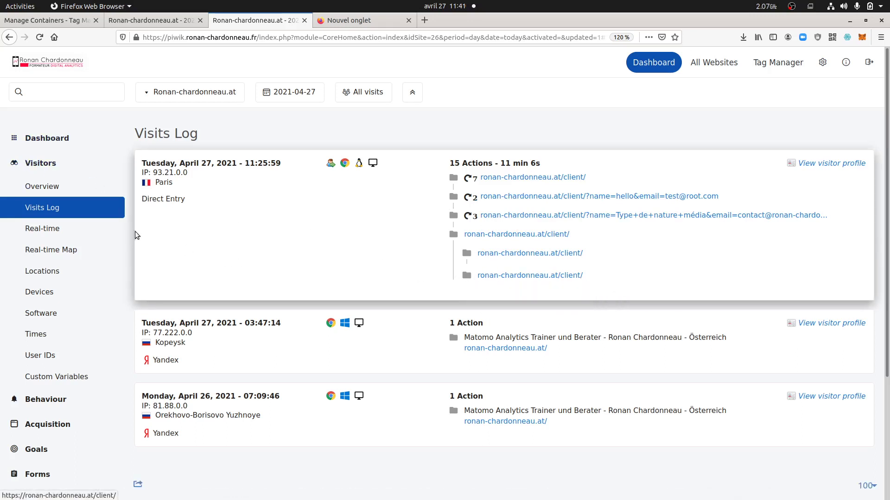
click(40, 163)
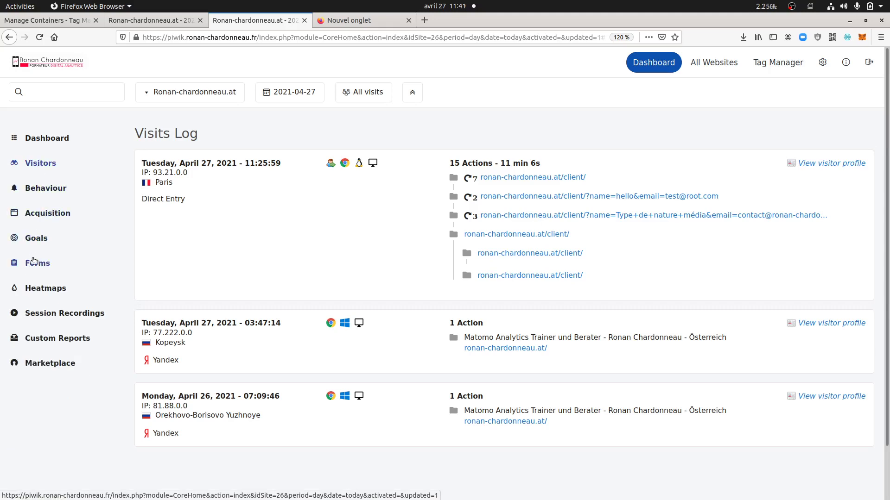
click(33, 262)
click(36, 333)
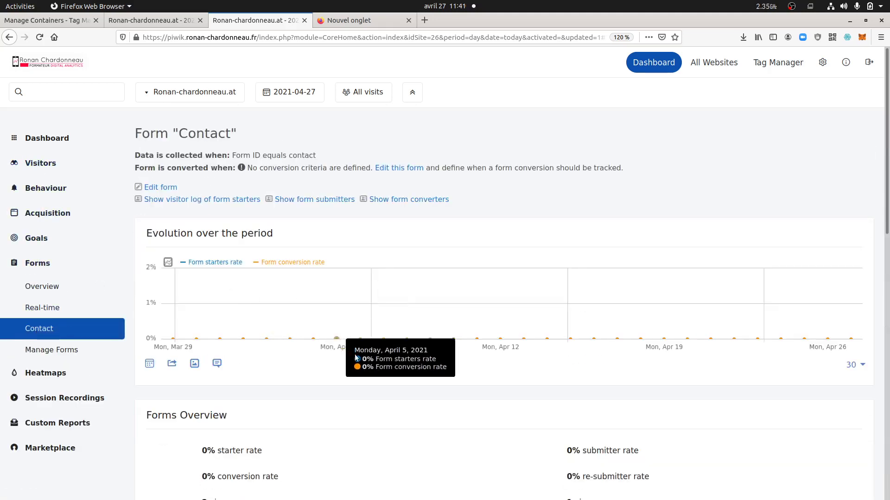
scroll(362, 370, down, 4)
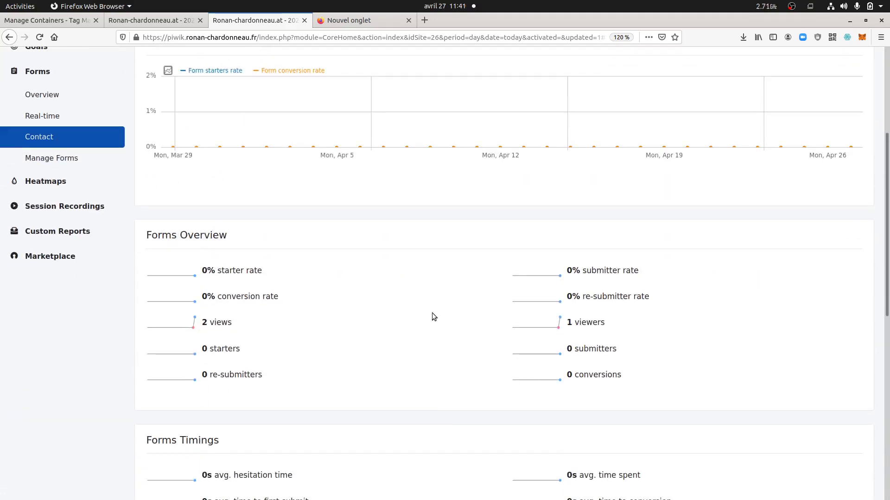
mouse_move(585, 327)
mouse_move(224, 330)
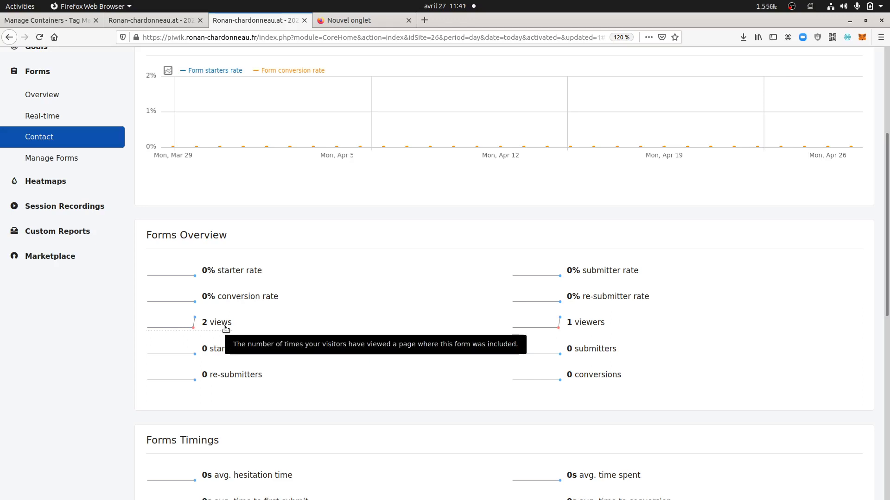
scroll(226, 329, up, 5)
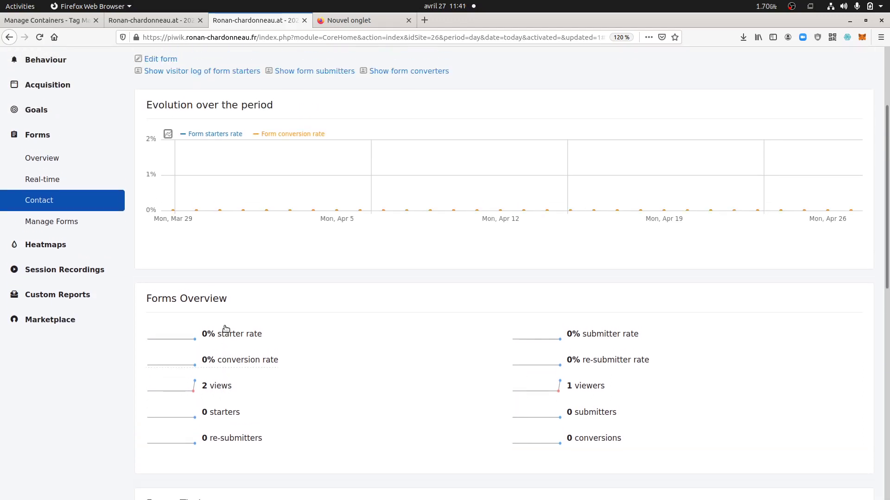
scroll(335, 388, down, 5)
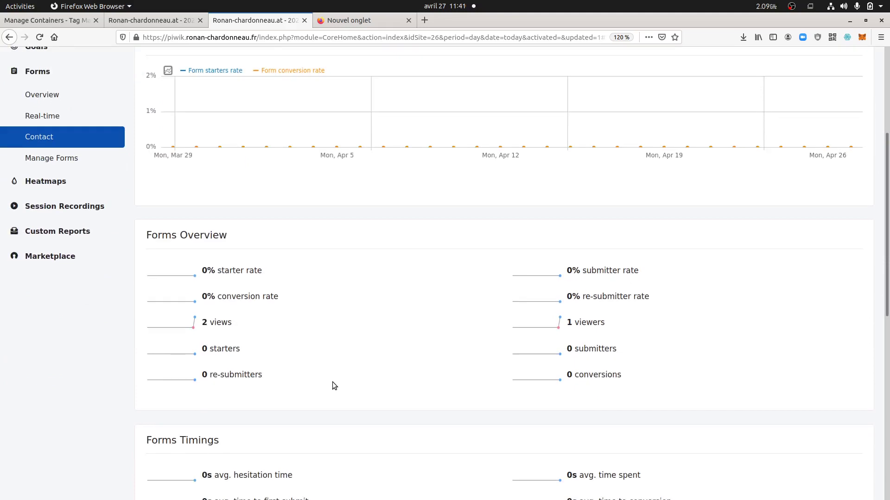
mouse_move(14, 371)
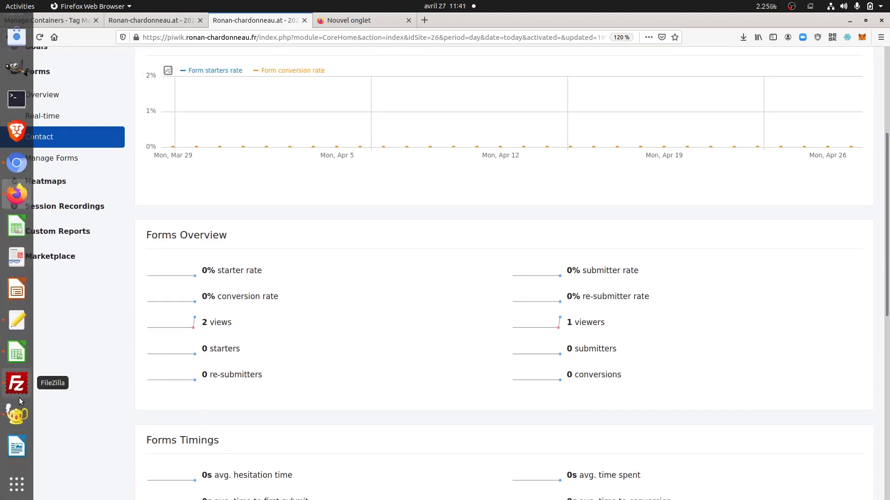
Look over the form markup in index.html in Geany, then bring up the client page in Chromium
click(19, 412)
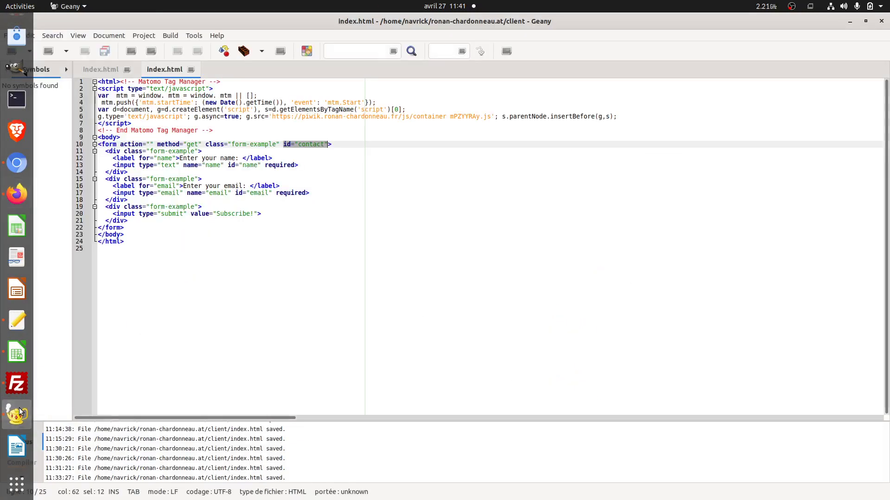
click(258, 202)
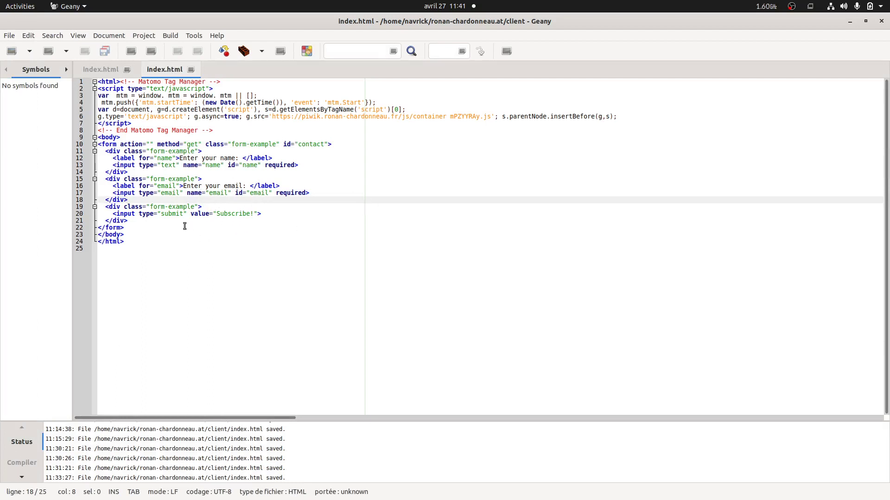
mouse_move(4, 228)
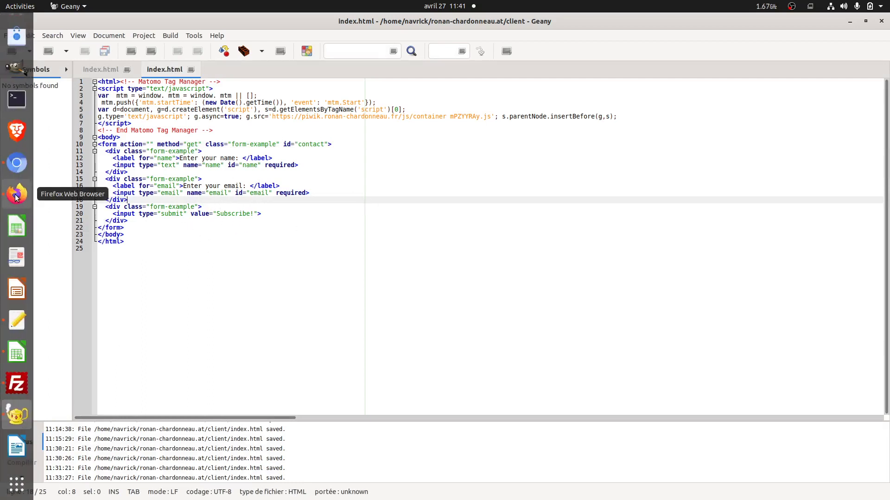
click(17, 163)
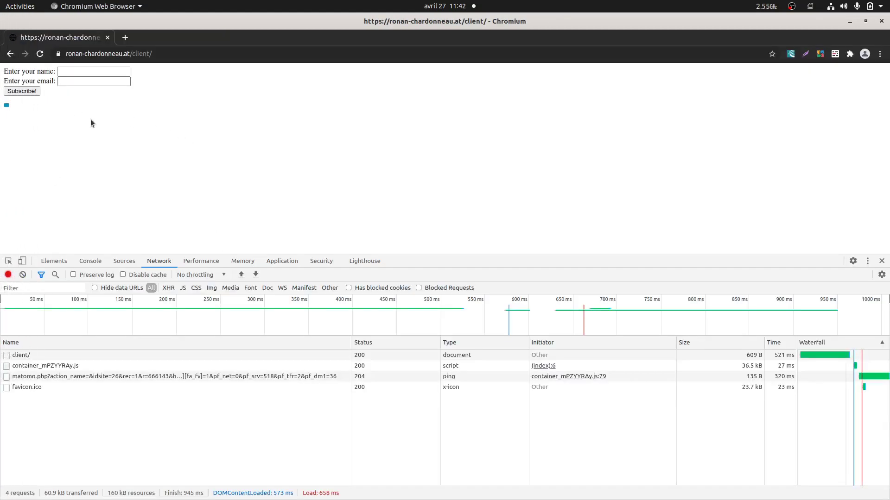
Reload the client page, then refresh the Matomo Contact report to show 3 views and 1 viewer
key(F5)
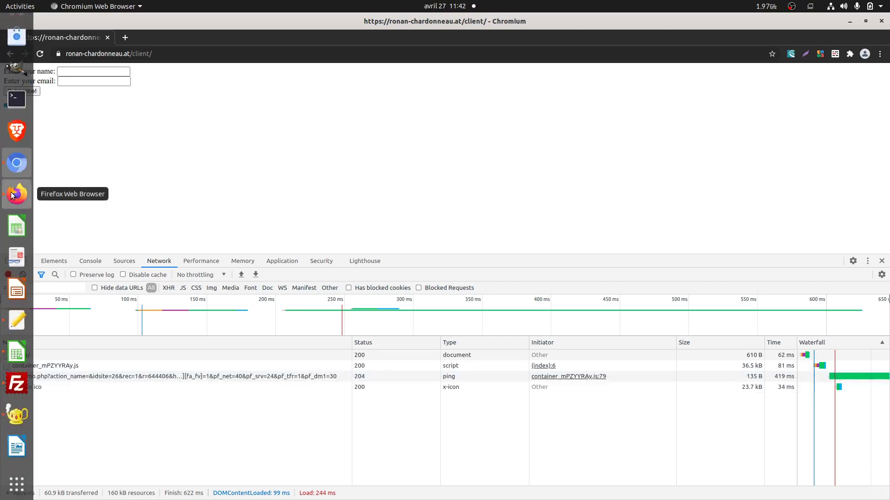
click(12, 194)
key(F5)
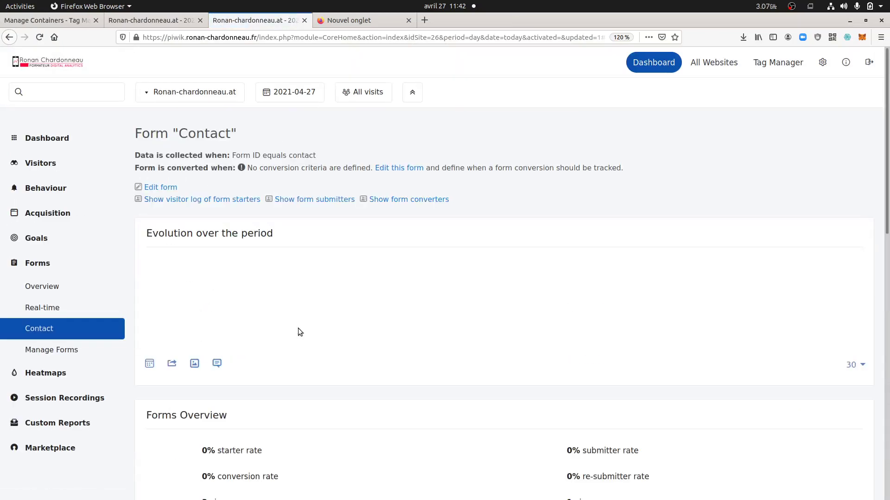
scroll(290, 350, down, 5)
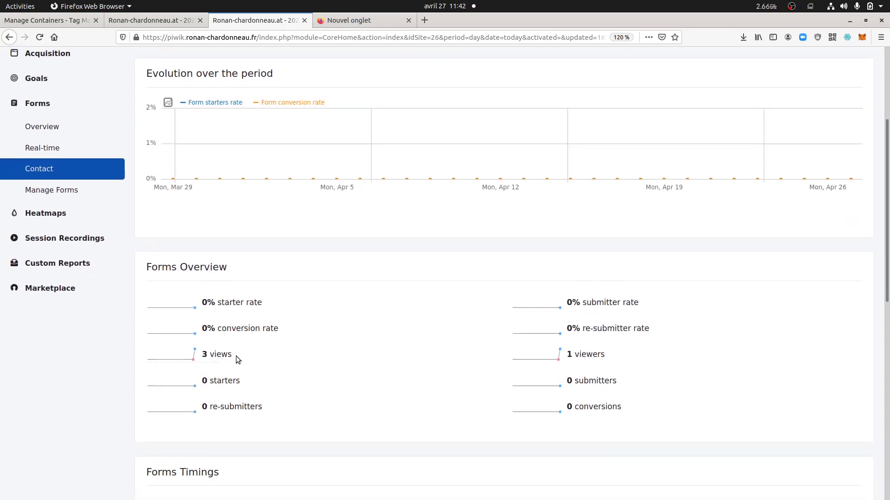
Enter a name and the @-less email 'jkjk' in the contact form, submit, and return to Matomo
mouse_move(2, 398)
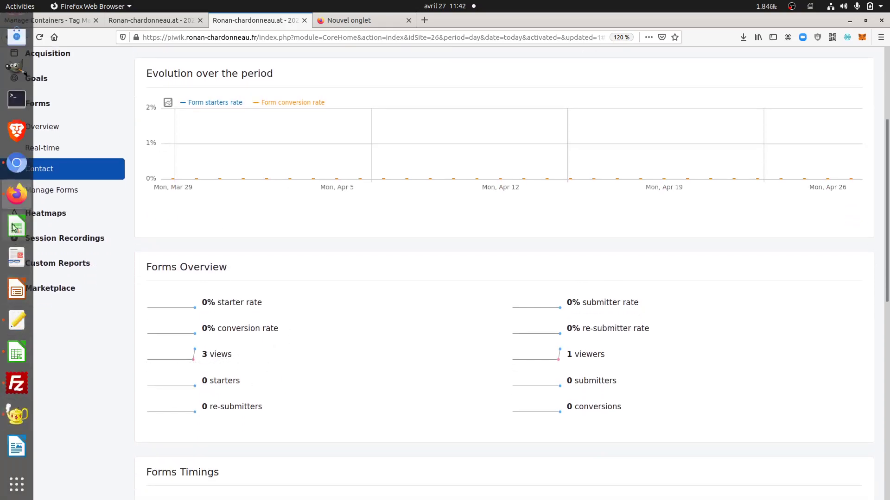
click(16, 163)
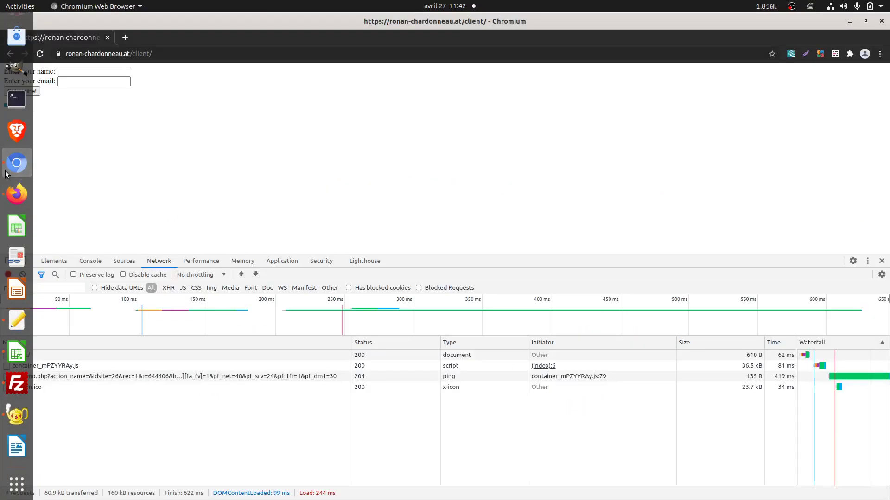
click(72, 73)
text(ronan)
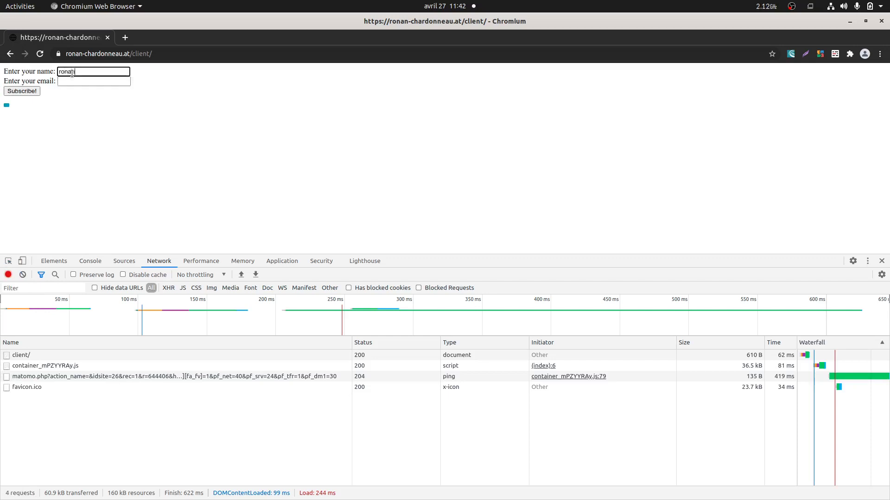
click(69, 84)
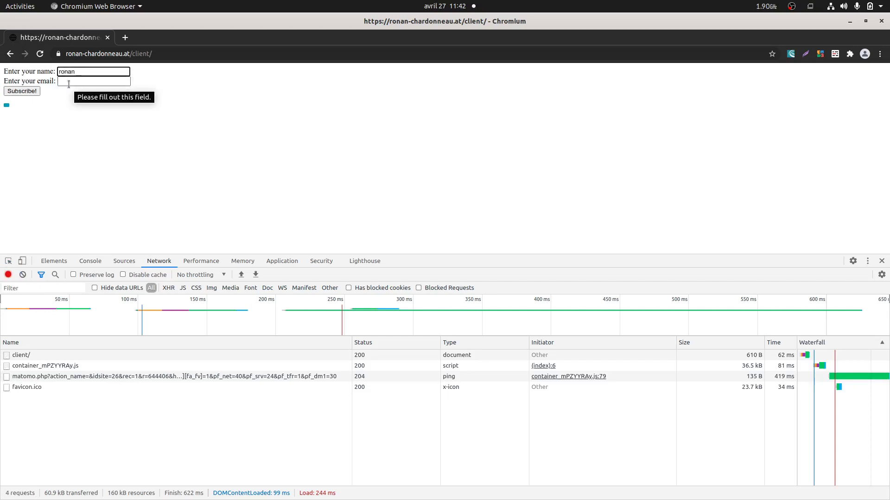
text(jkjk)
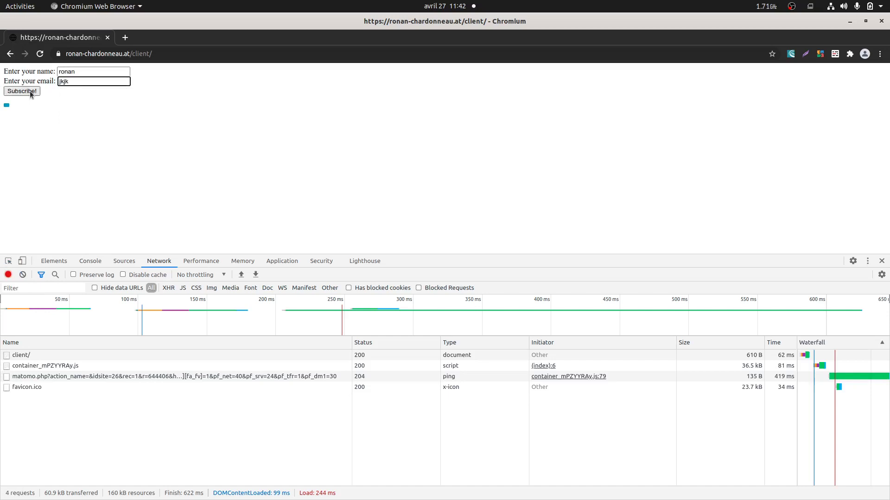
click(30, 92)
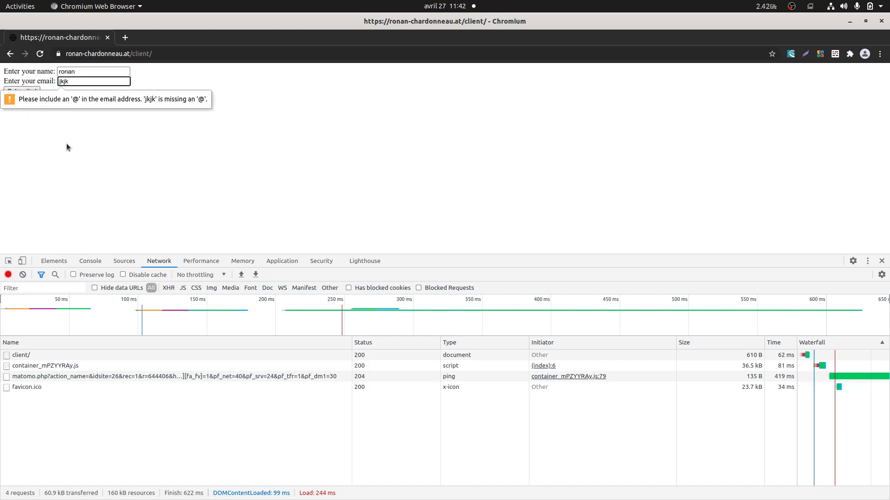
click(16, 195)
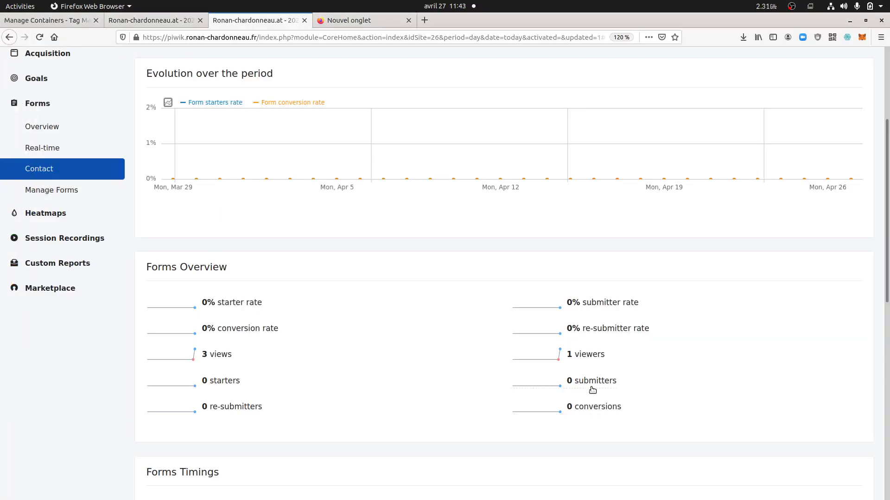
Reload the Contact report, open the form-starters visitor log, and close its no-data notice
click(569, 380)
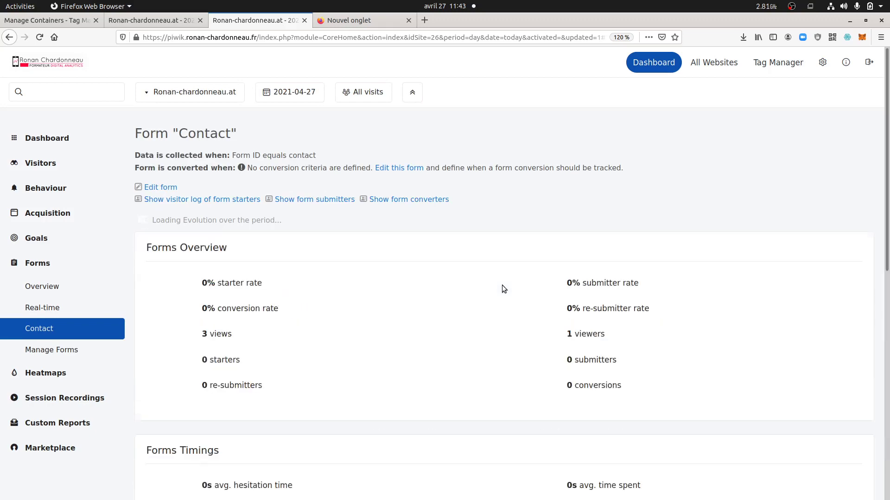
scroll(485, 333, down, 5)
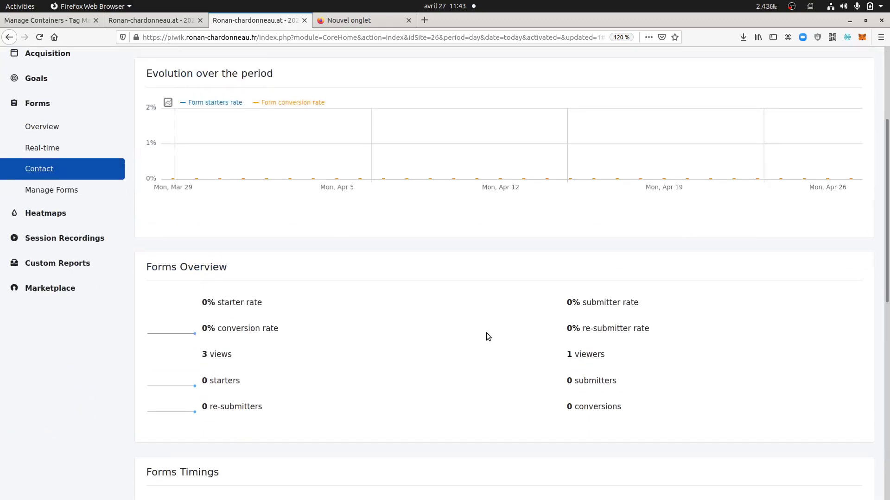
scroll(486, 333, down, 2)
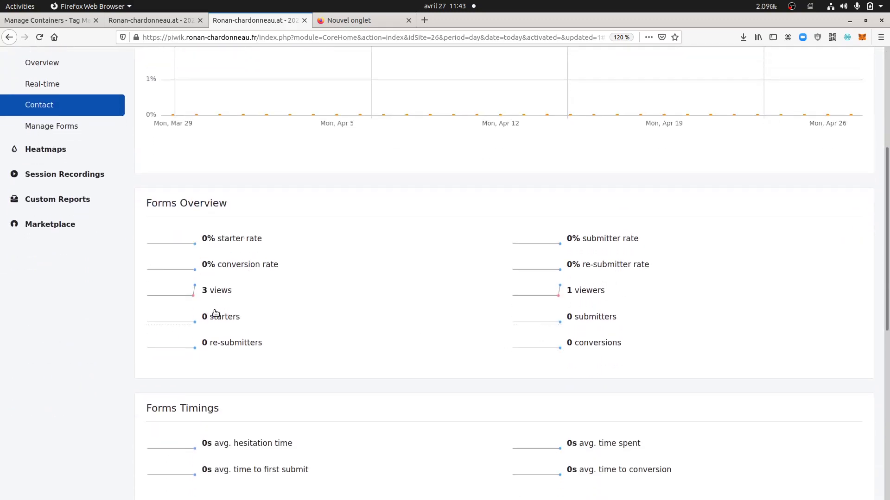
scroll(362, 382, up, 3)
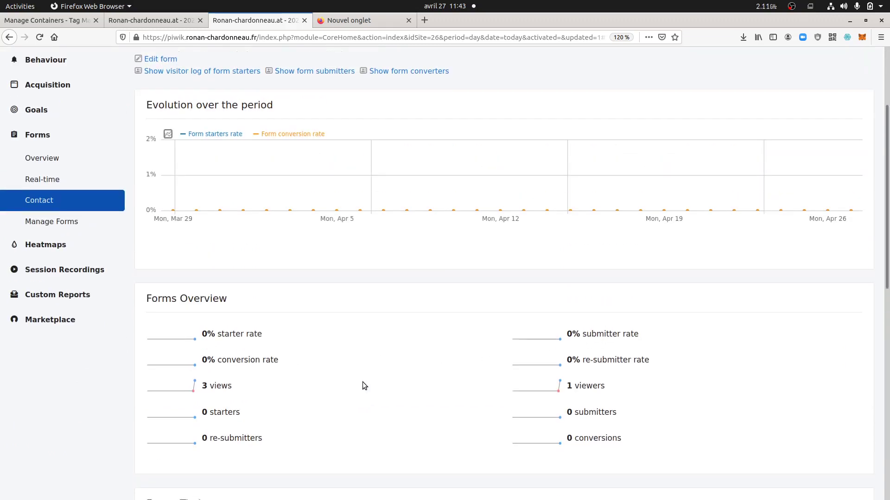
scroll(362, 386, up, 2)
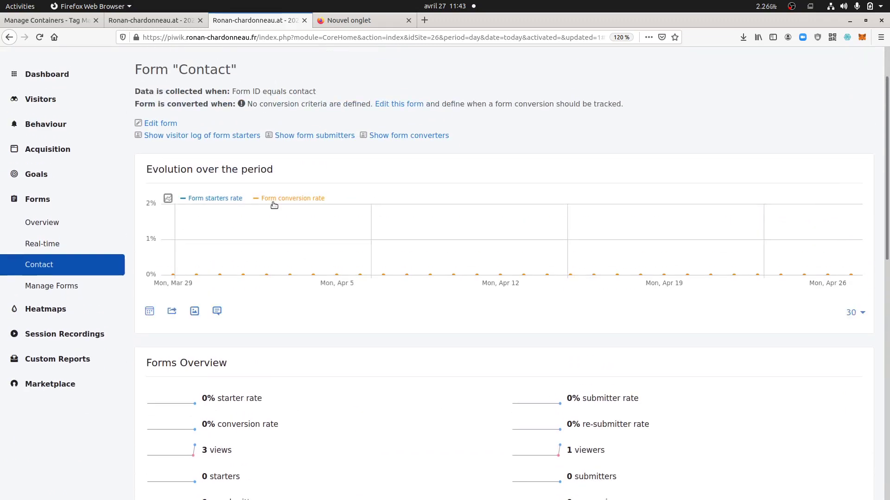
click(229, 136)
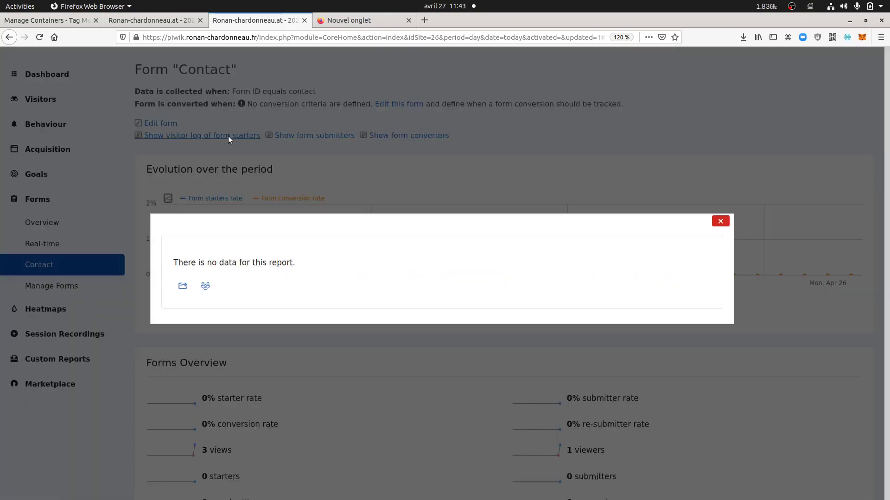
click(720, 221)
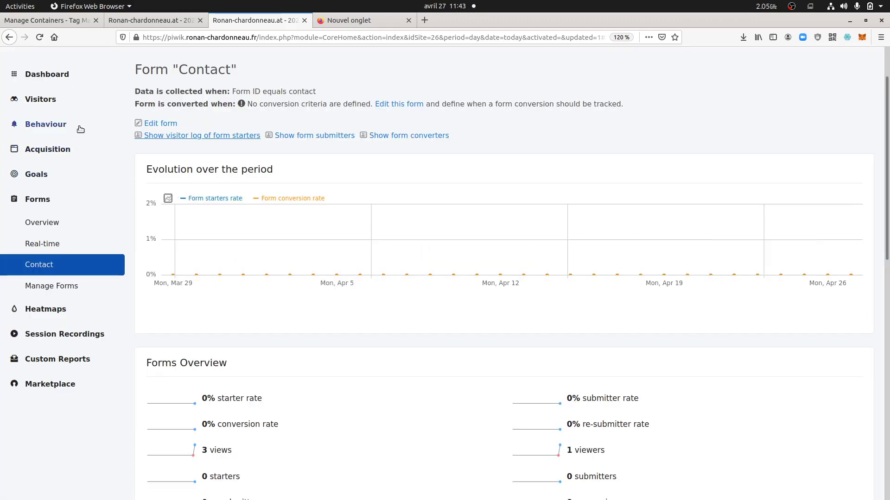
Open the Visits Log, expand the grouped client/ page views, then return to the Chromium form
click(70, 102)
click(58, 147)
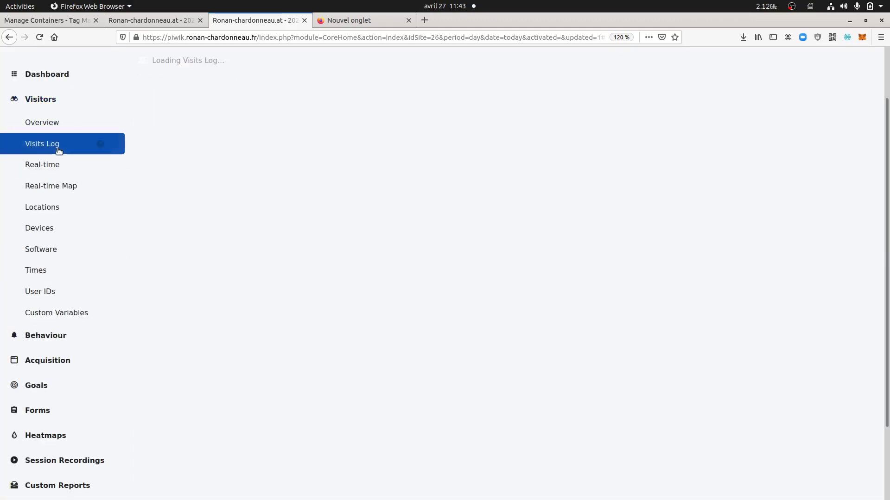
click(489, 173)
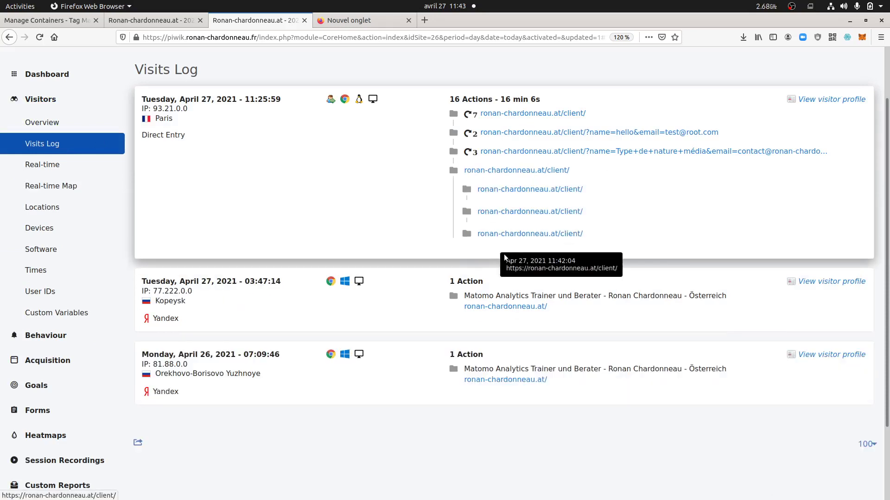
mouse_move(6, 377)
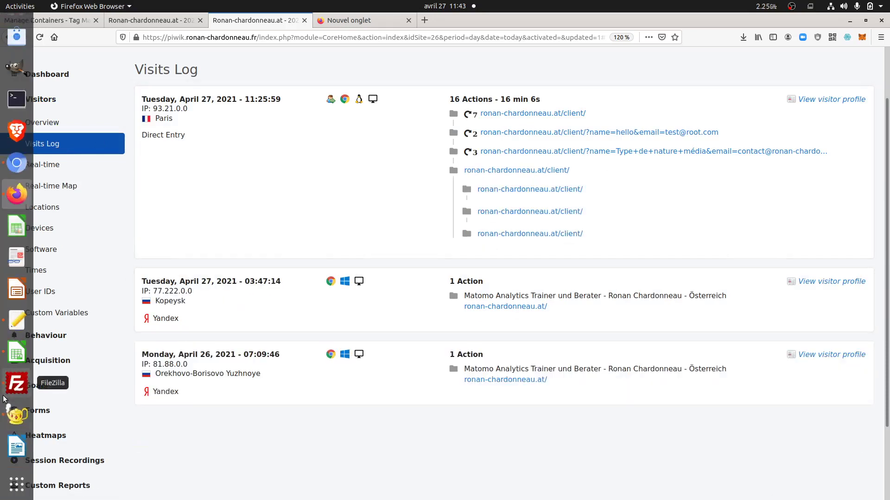
click(17, 163)
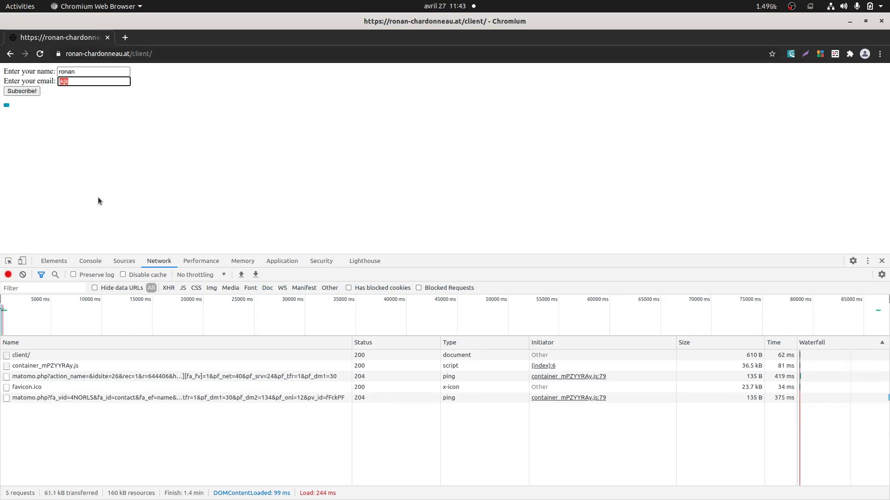
Fill the e-mail field from the 'test' autofill suggestion and submit the form with Subscribe!
text(test@root.com)
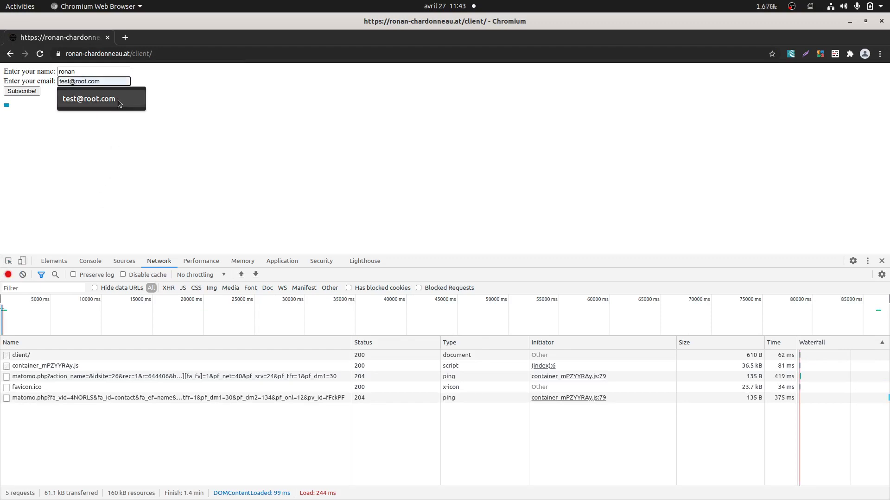
click(118, 99)
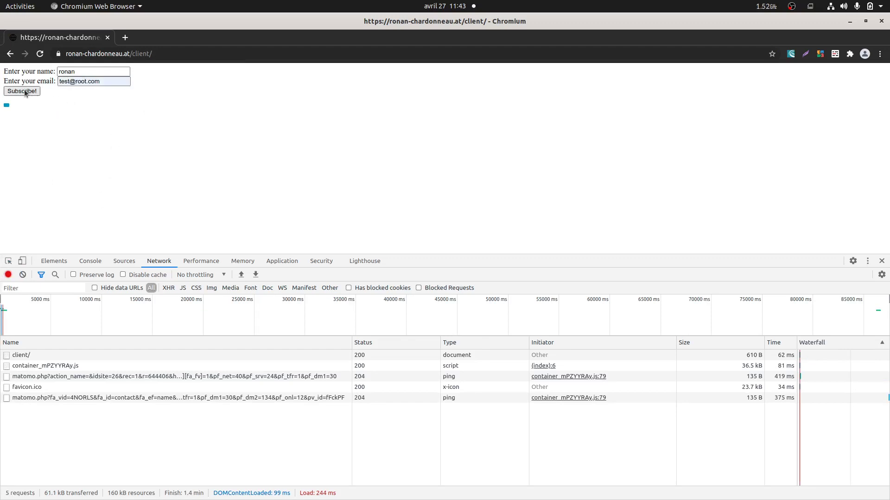
click(24, 91)
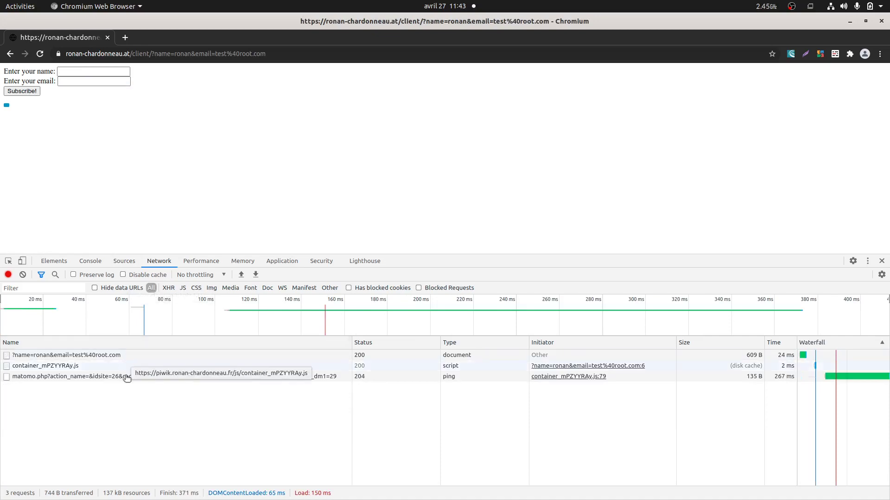
In Firefox, reload the Visits Log to show the submitted Contact form entry, then collapse Visitors
mouse_move(18, 167)
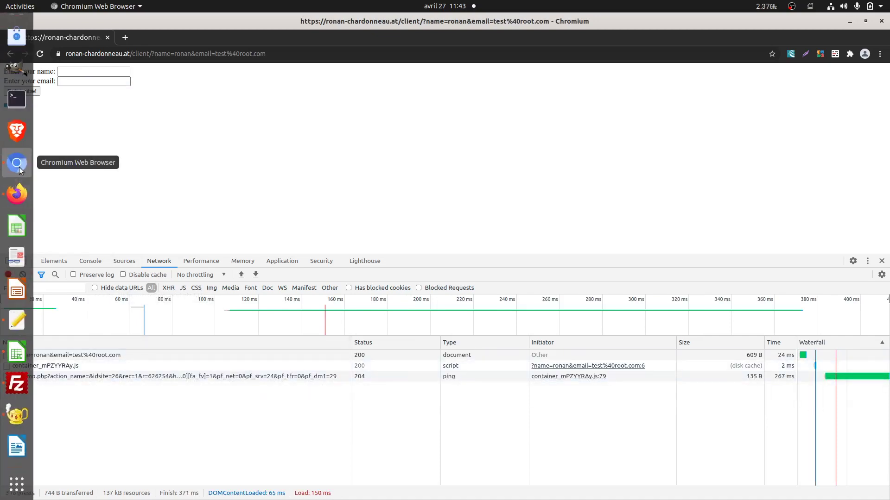
click(17, 194)
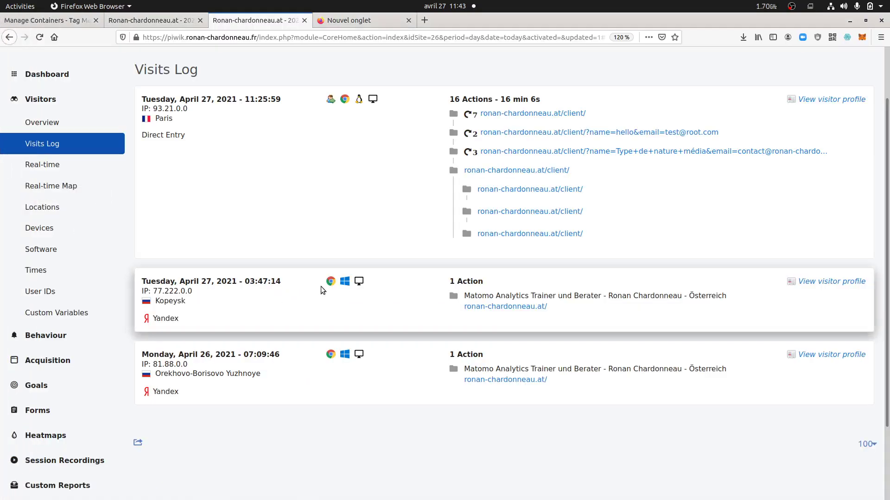
key(F5)
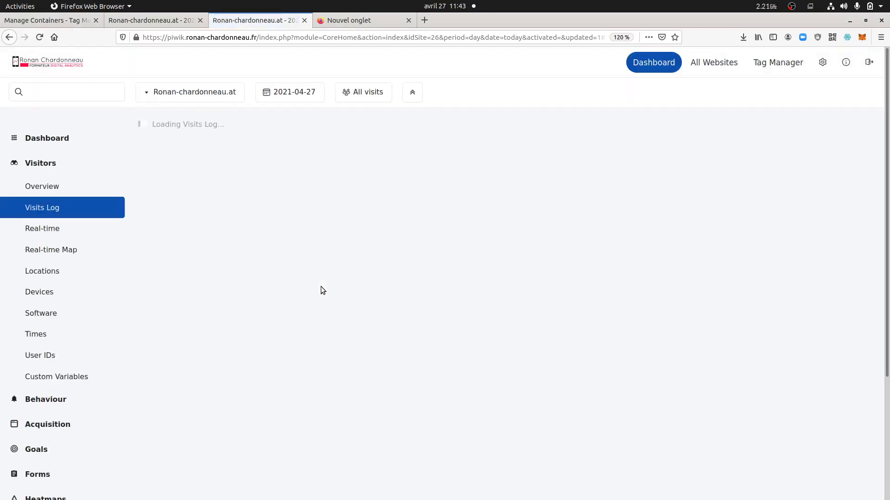
mouse_move(538, 258)
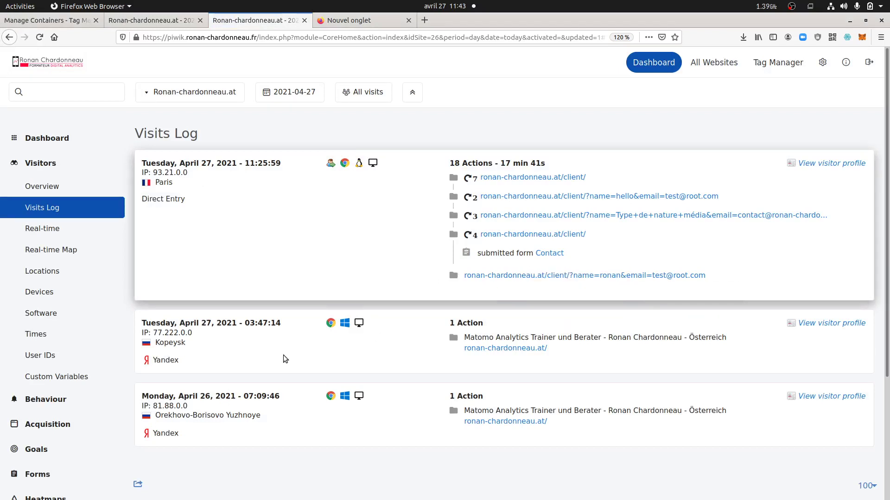
click(59, 165)
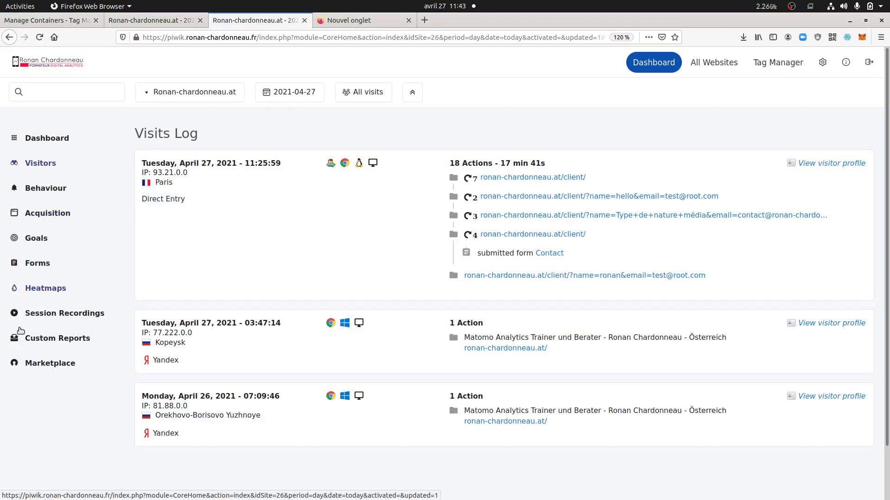
Open Forms > Real-time to see Contact with 1 viewer, 1 starter and 1 submitter
click(44, 264)
click(51, 317)
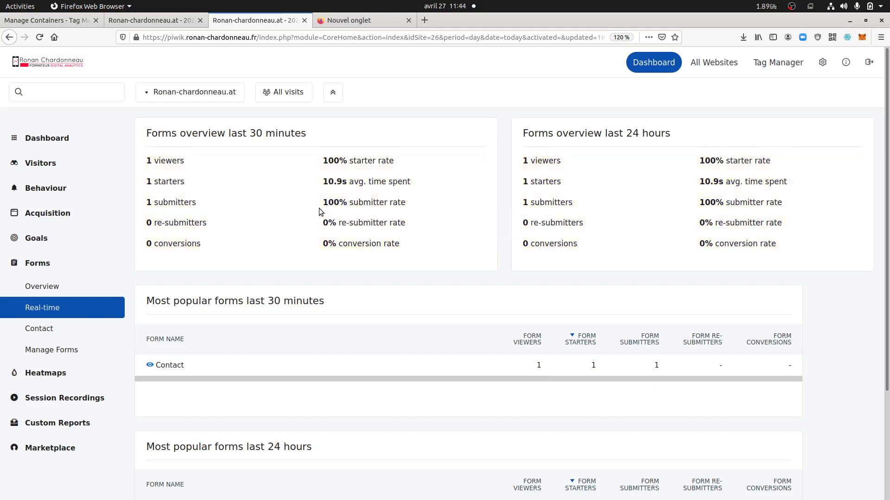
scroll(357, 301, down, 3)
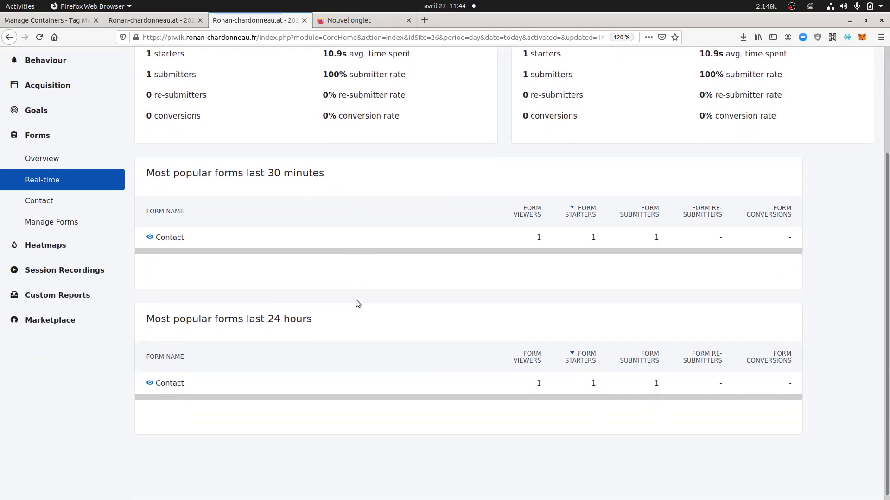
scroll(357, 304, up, 3)
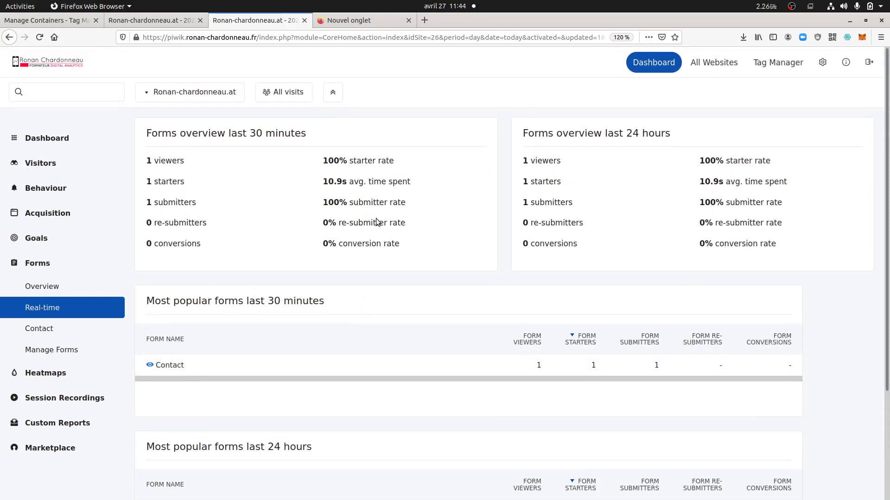
Review the Contact report's Forms Overview and Forms Timings figures, then go to Manage Forms
click(60, 330)
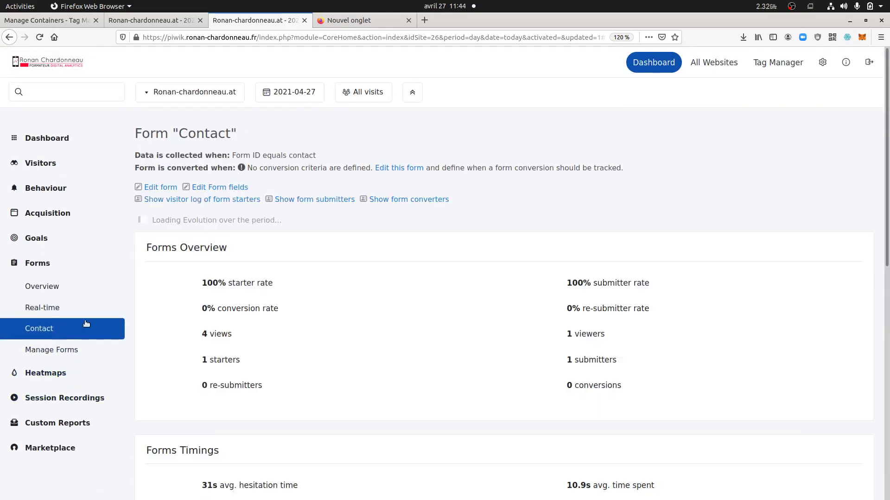
scroll(345, 340, down, 5)
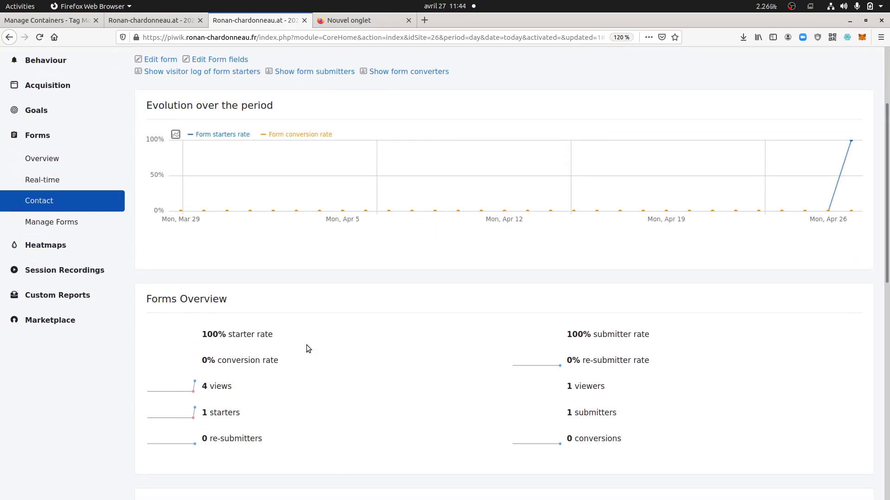
mouse_move(234, 341)
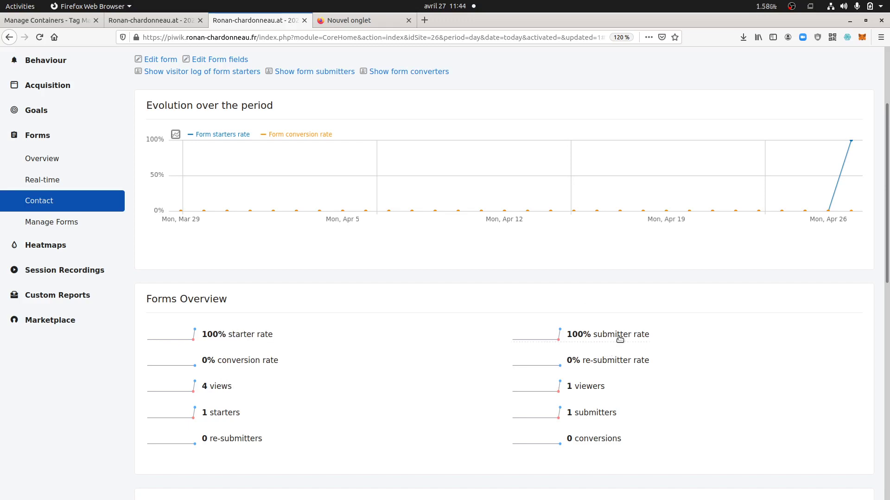
mouse_move(620, 340)
mouse_move(591, 337)
scroll(560, 454, down, 3)
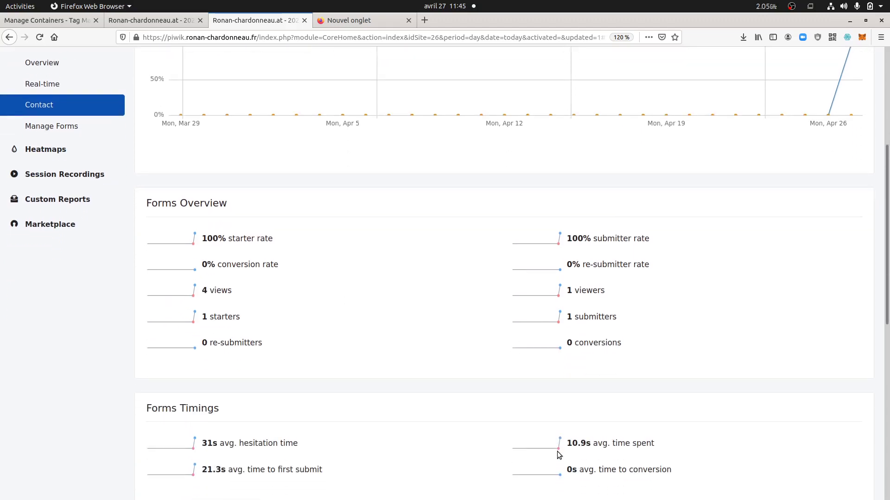
scroll(496, 454, up, 2)
scroll(499, 455, down, 4)
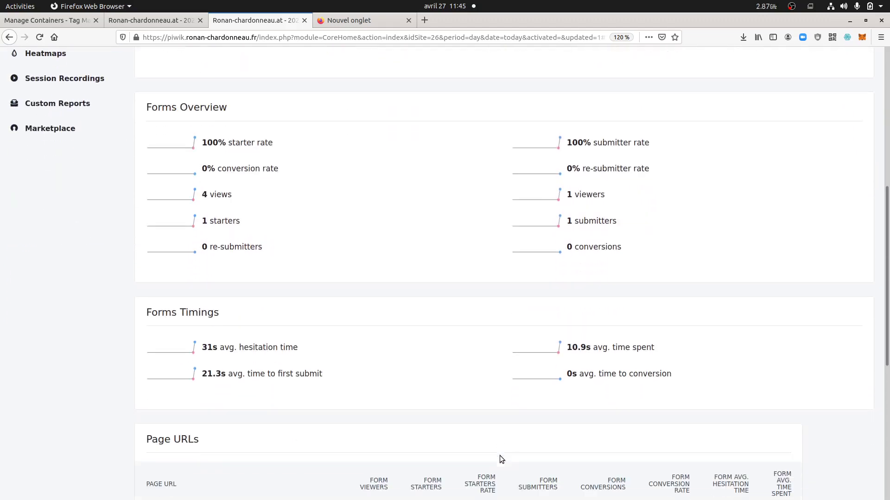
scroll(500, 455, up, 5)
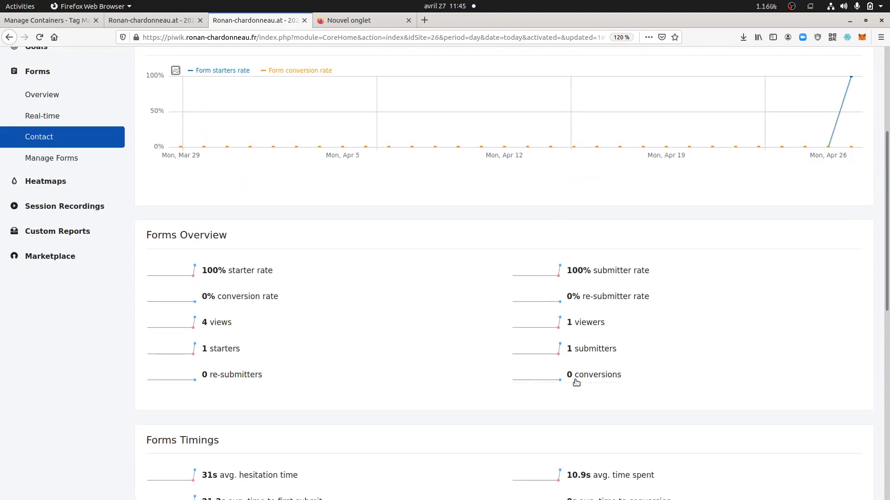
click(79, 160)
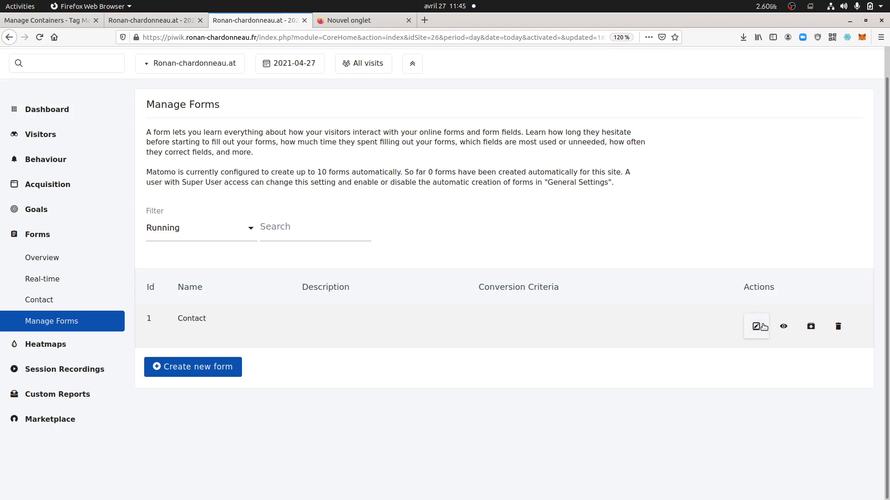
Open the Contact form's Edit form tab and scroll down to the conversion settings
click(757, 327)
scroll(419, 376, down, 7)
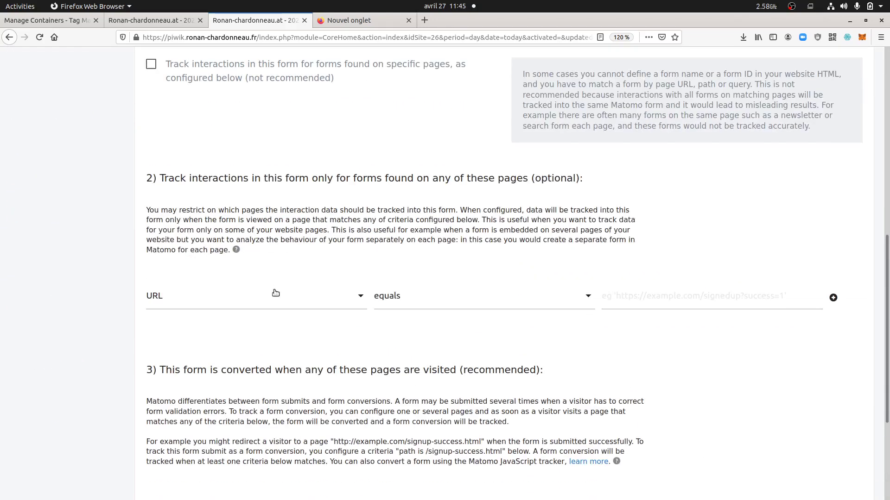
scroll(271, 306, down, 3)
drag(223, 242, 455, 242)
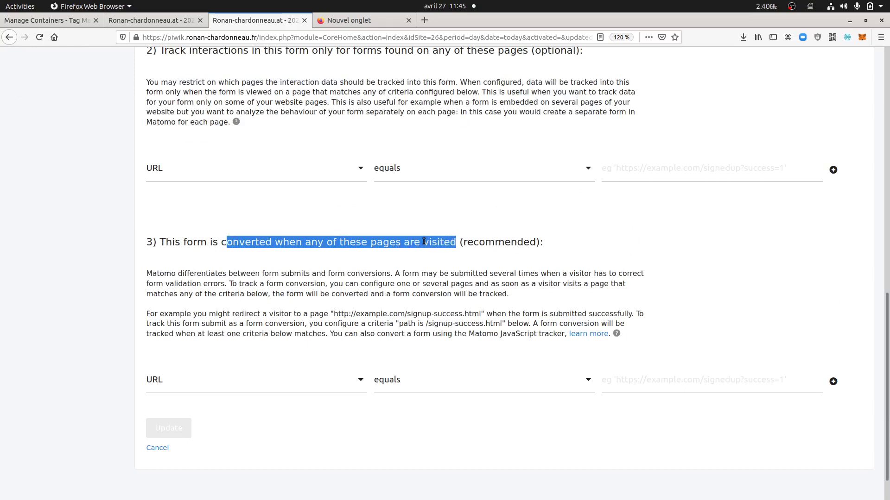
click(183, 262)
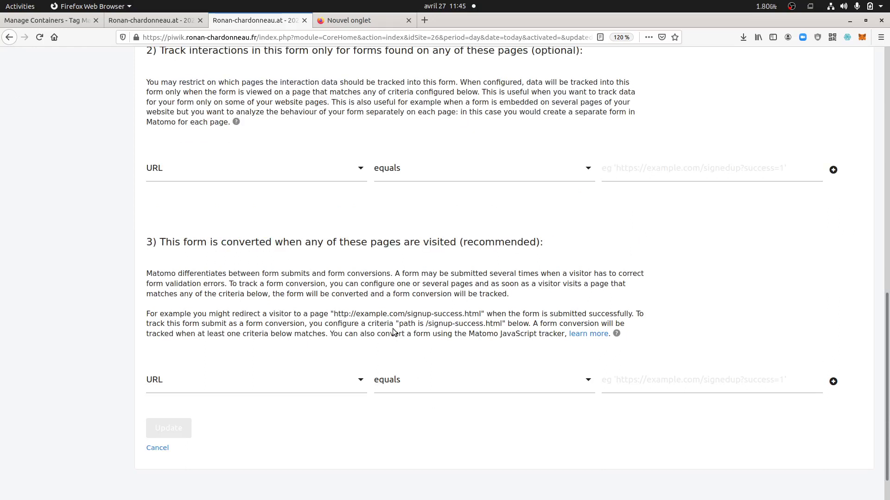
Set the conversion rule to 'URL contains' root1 and save the form with Update
click(432, 389)
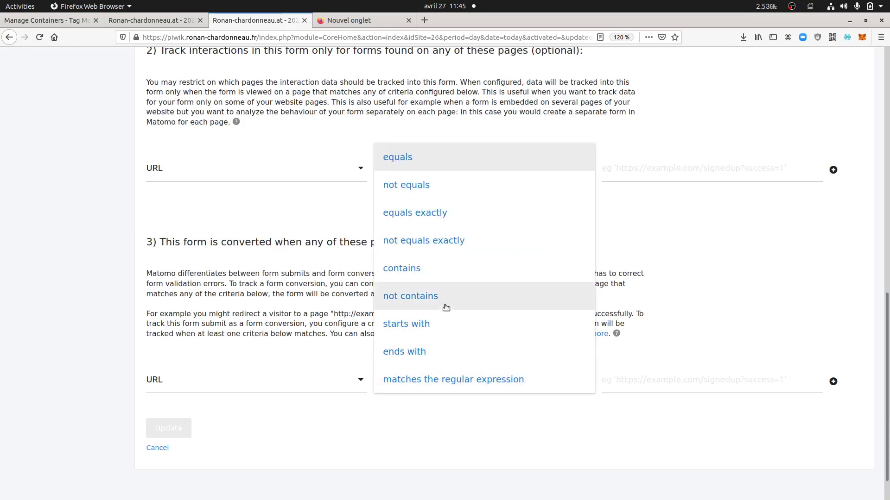
click(416, 269)
click(637, 380)
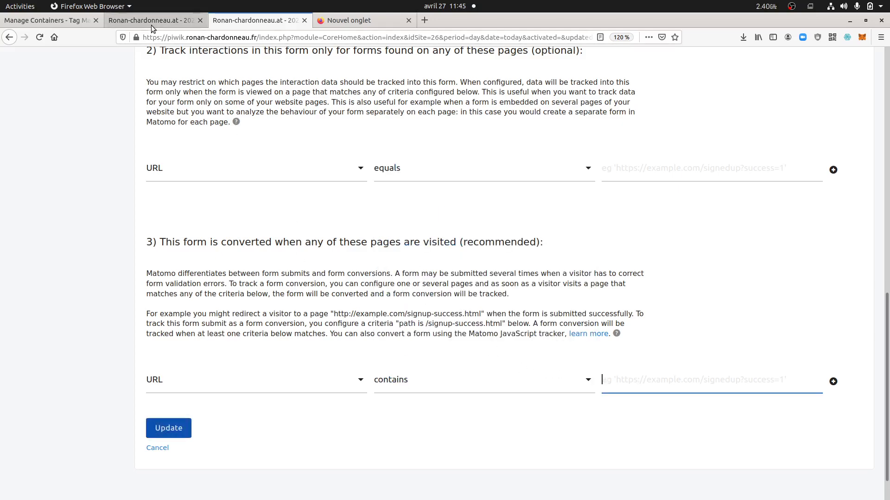
click(151, 22)
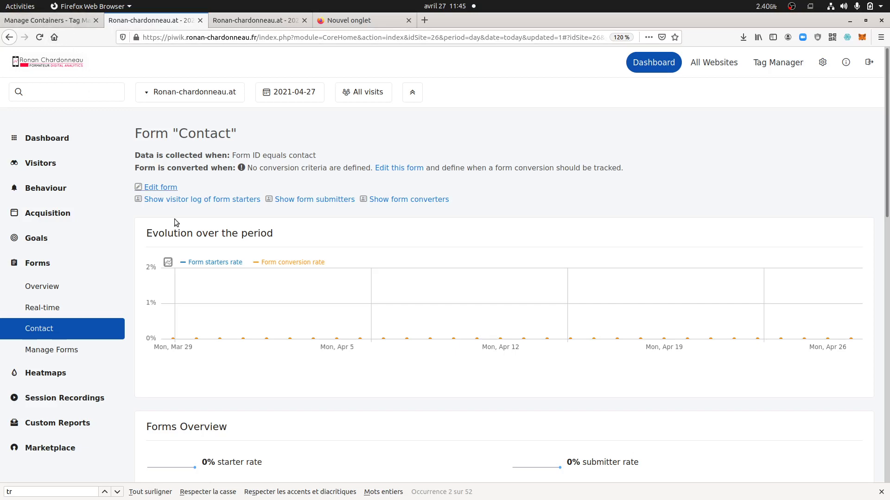
click(255, 22)
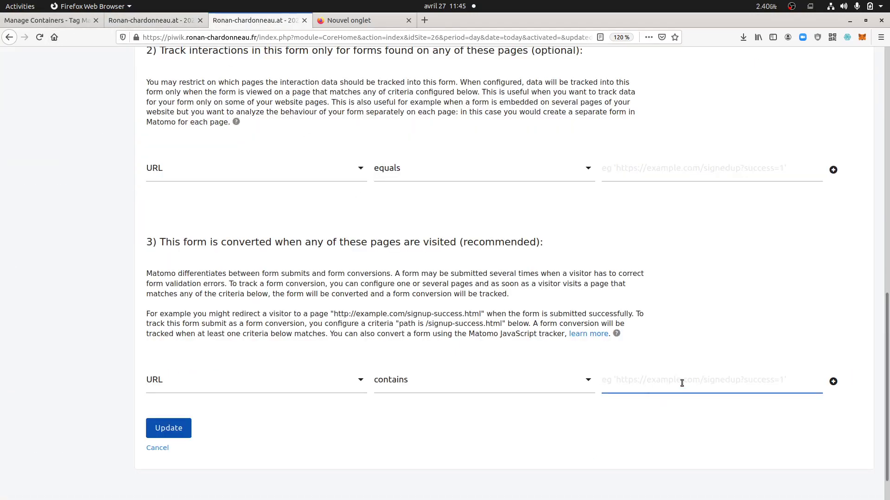
text(root1)
click(167, 431)
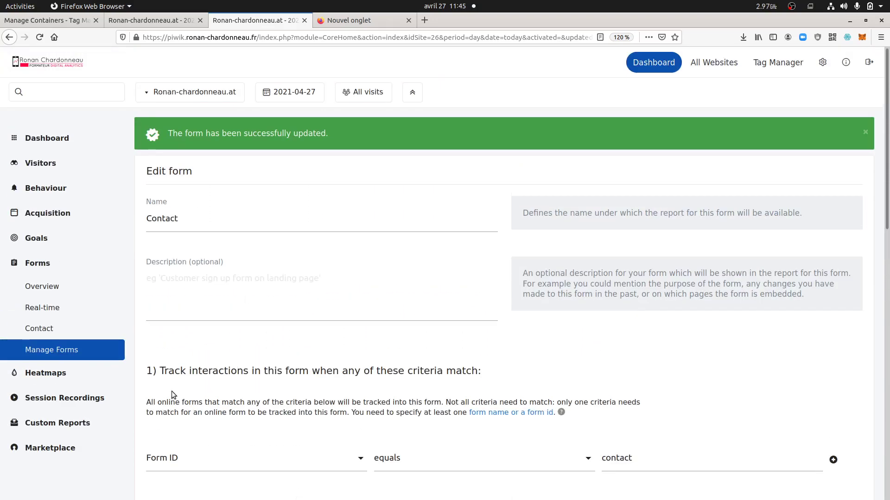
Bring the Chromium test form page forward and reload it with F5
mouse_move(2, 399)
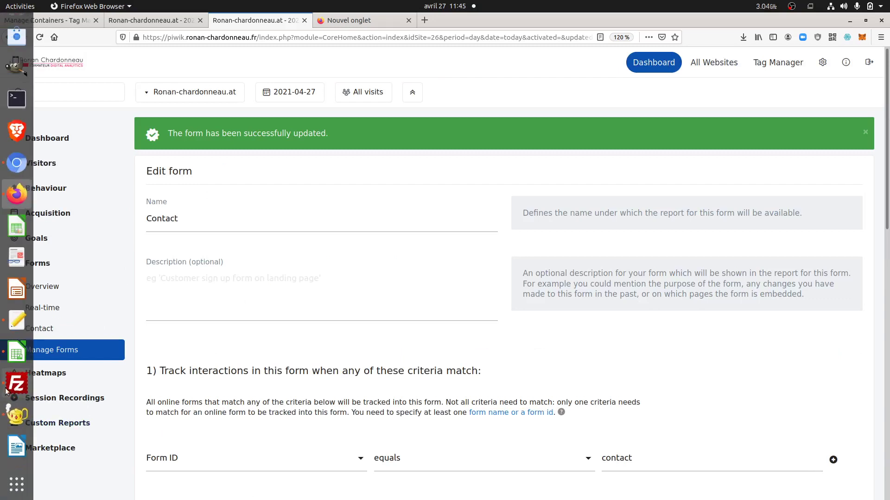
click(14, 172)
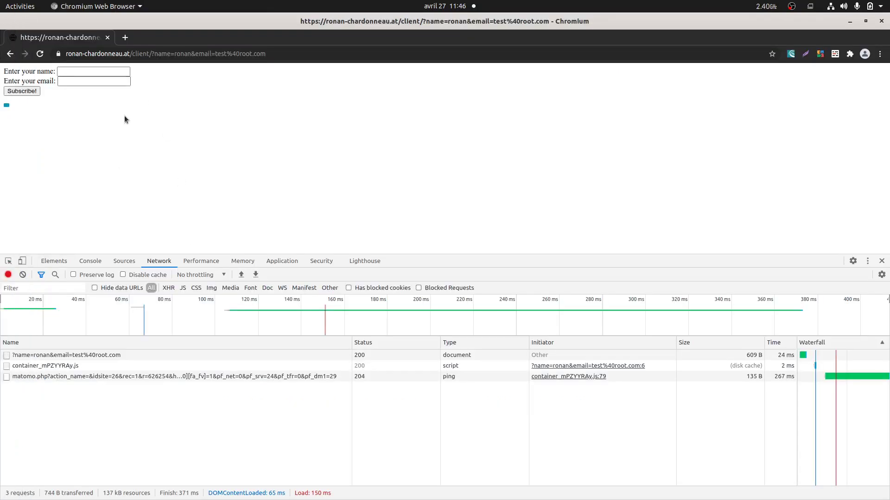
key(F5)
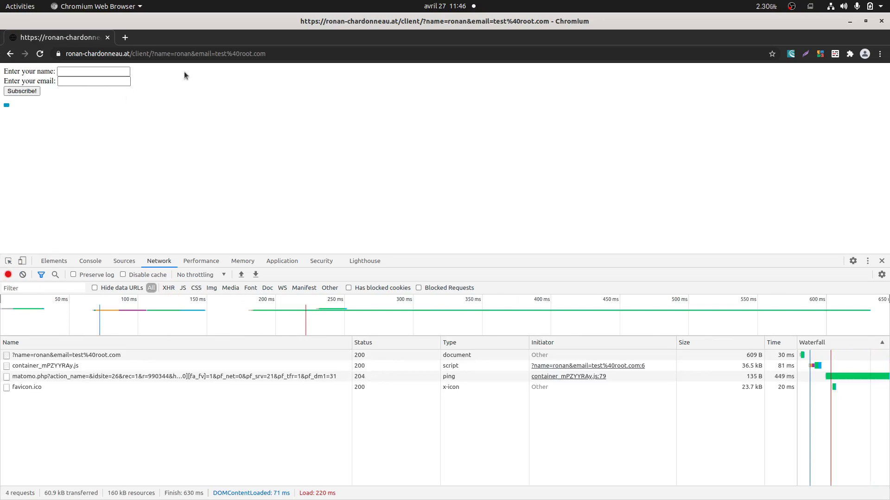
Enter a name and a root1-domain e-mail address, then submit with Subscribe!
click(77, 70)
click(81, 73)
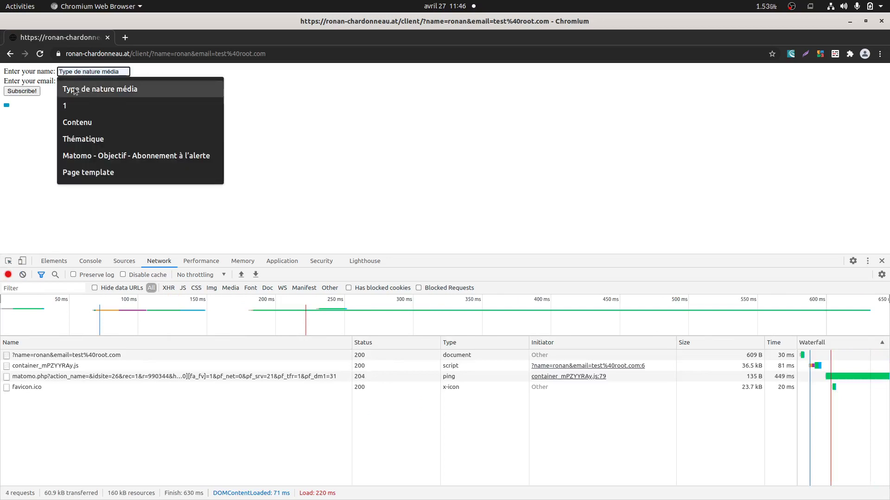
click(46, 111)
click(73, 81)
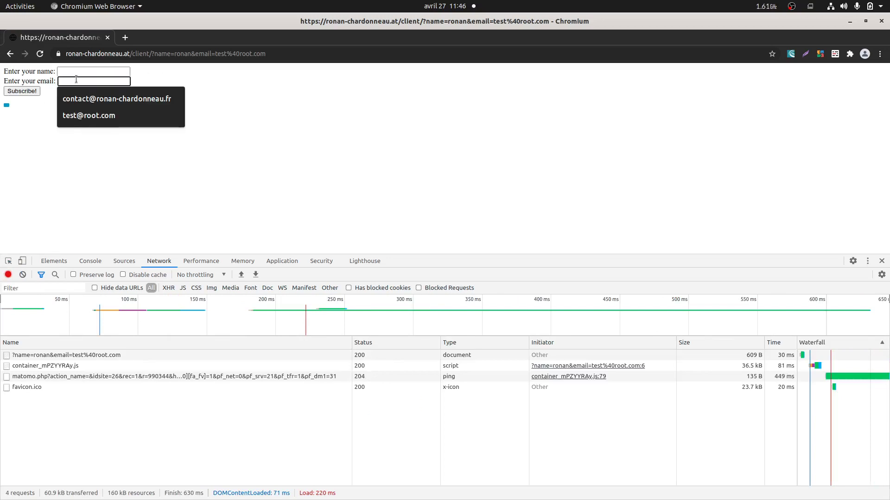
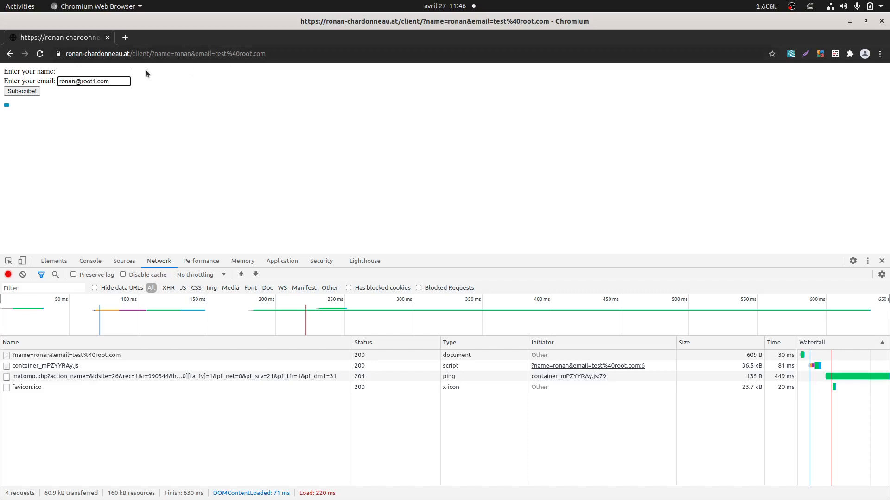
click(116, 71)
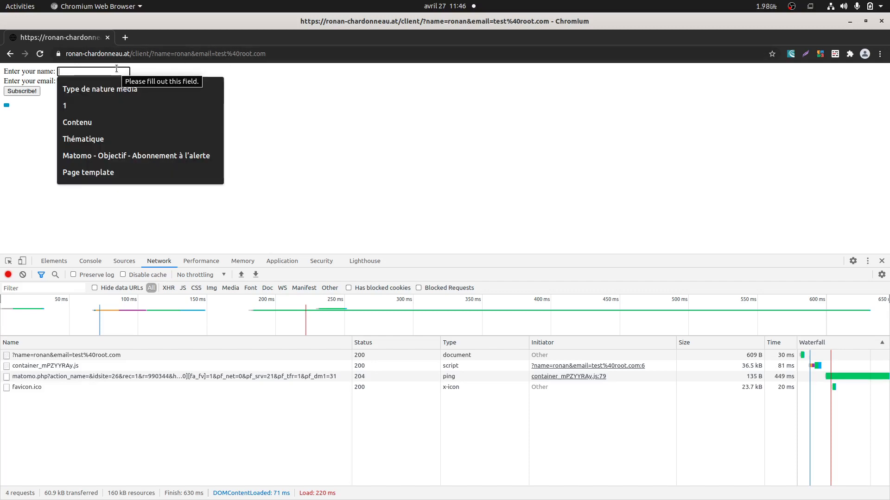
text(Vladimir)
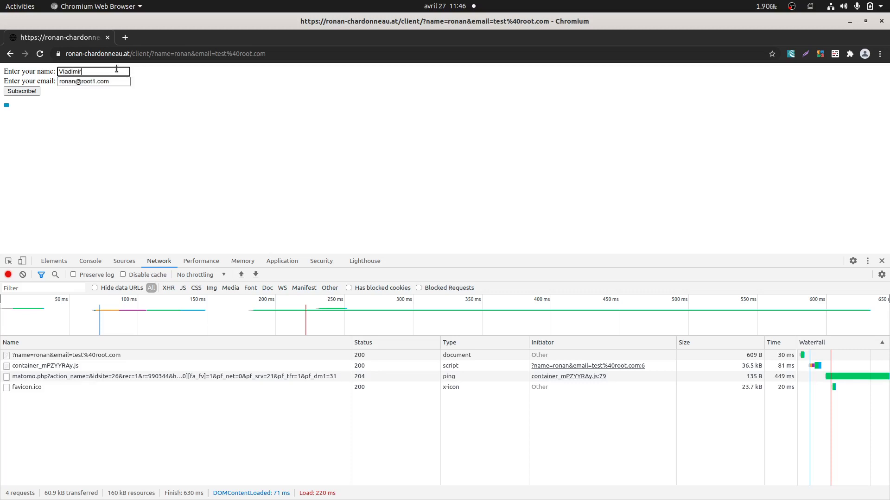
click(22, 91)
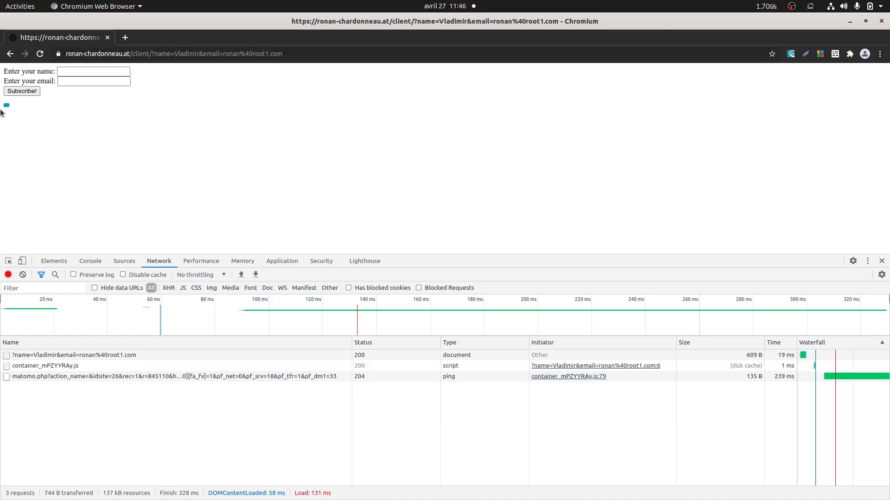
In Firefox, open Visitors > Visits Log to confirm the new root1 test visit
mouse_move(1, 115)
click(12, 185)
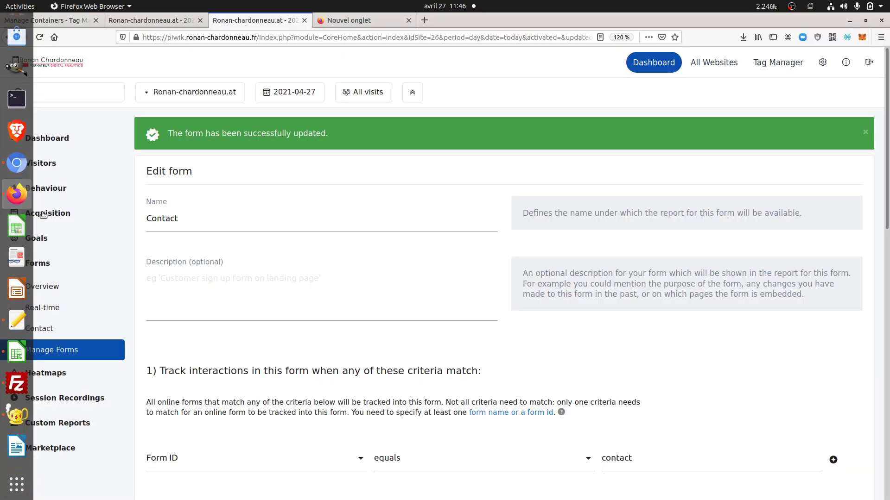
click(53, 169)
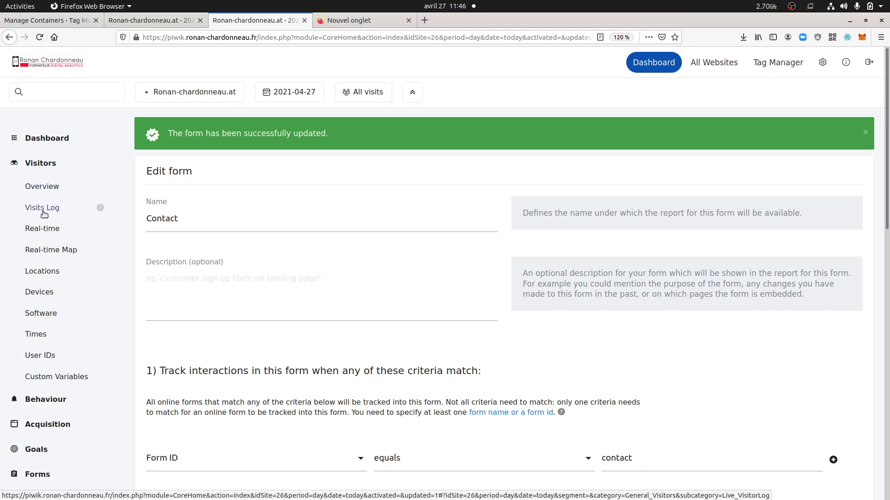
click(43, 207)
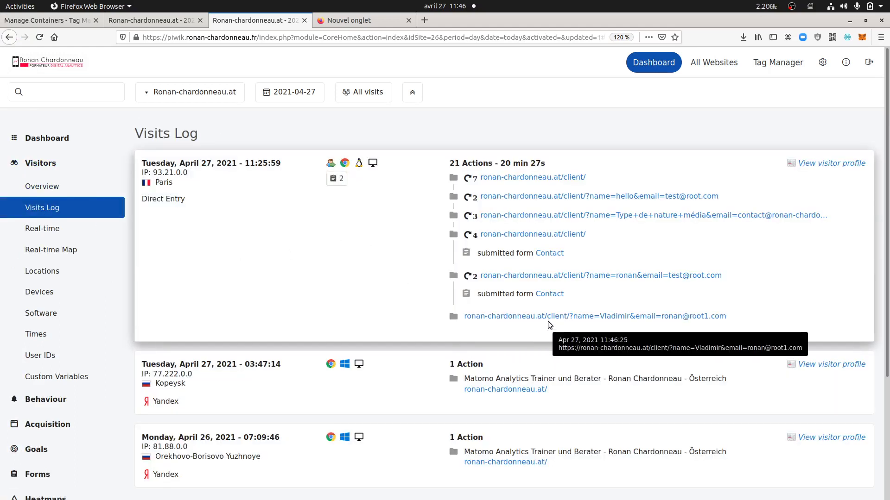
mouse_move(539, 296)
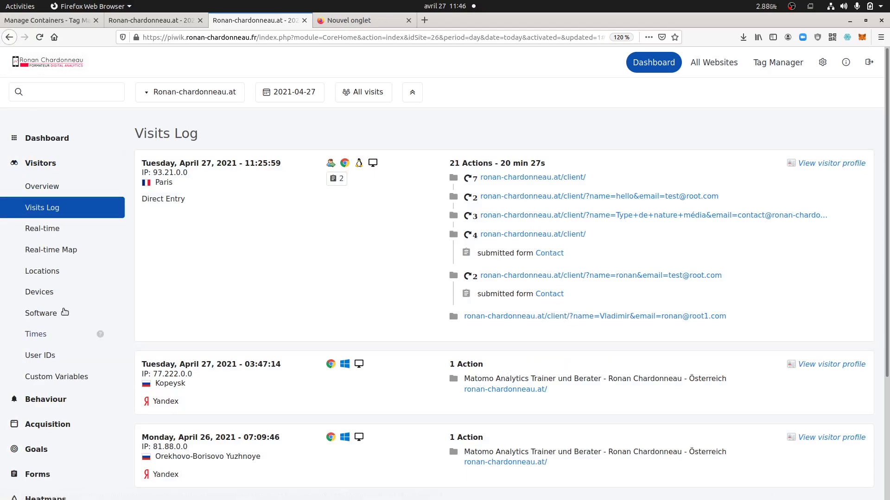
scroll(56, 312, down, 3)
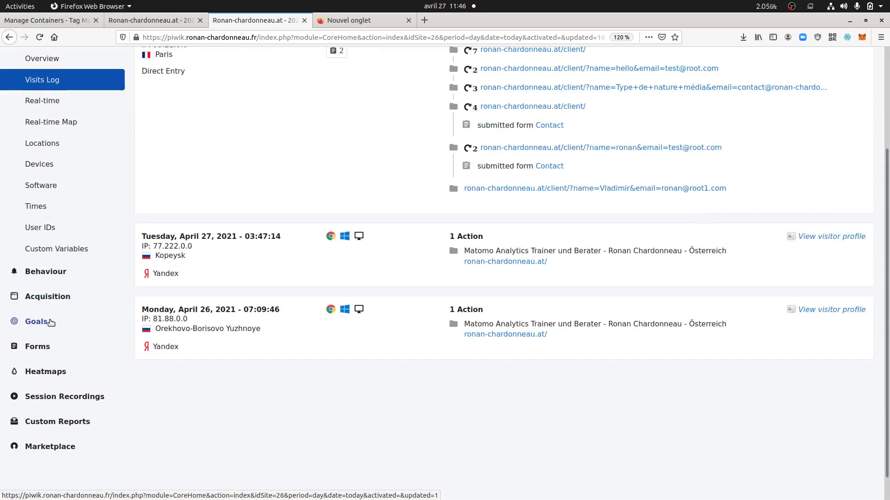
click(44, 348)
Open the Contact form report showing 1 conversion under the 'URL contains root1' rule
click(50, 234)
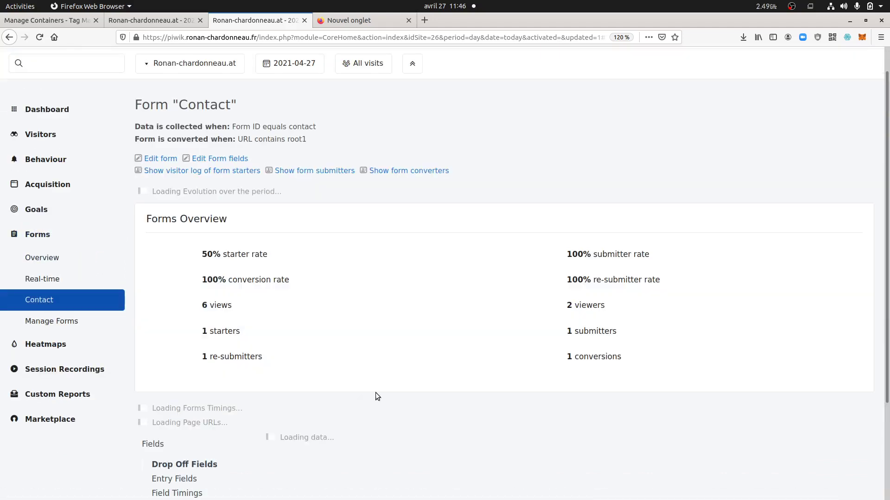
scroll(445, 408, down, 3)
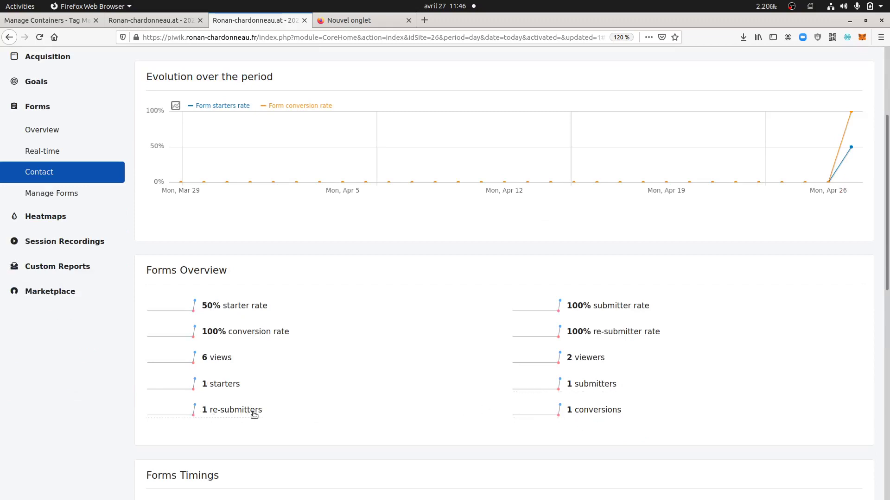
mouse_move(255, 413)
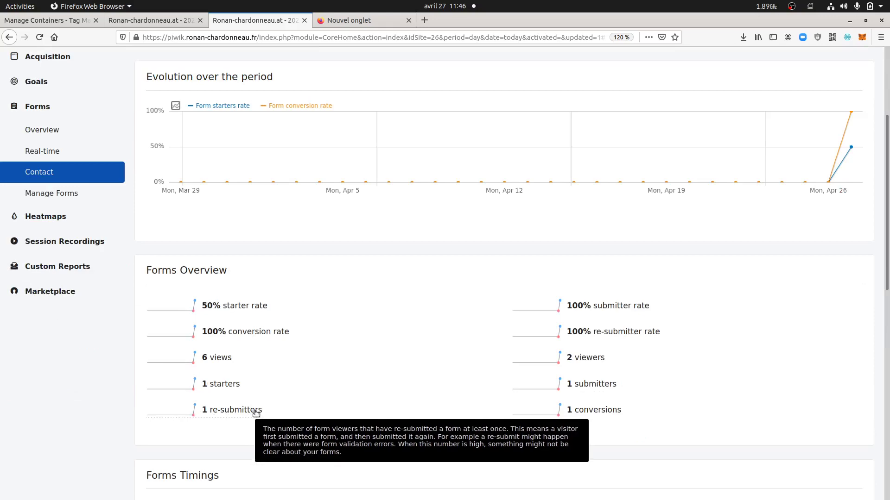
scroll(402, 397, down, 3)
scroll(403, 400, down, 6)
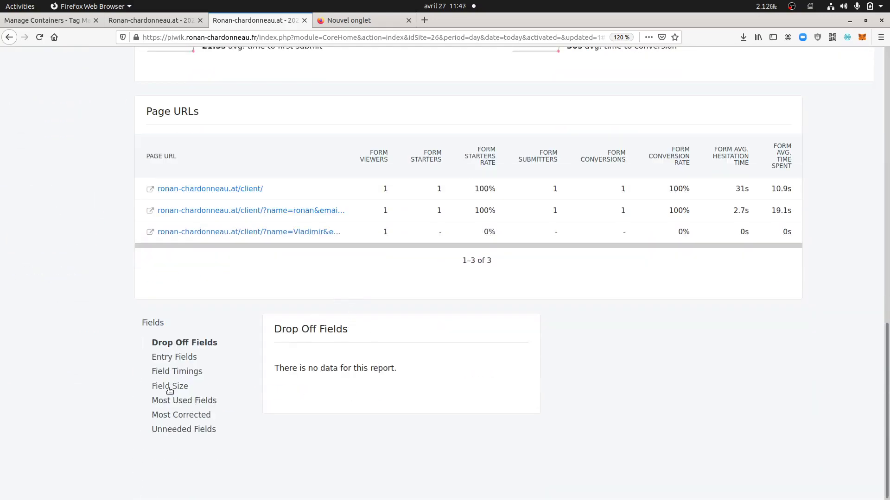
Show the Entry Fields, Field Timings, Field Size and Most Used Fields statistics
click(196, 360)
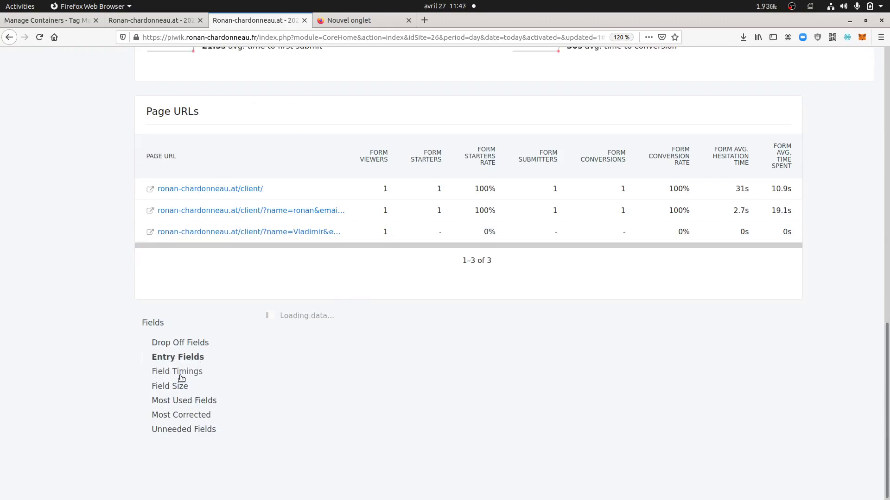
click(182, 377)
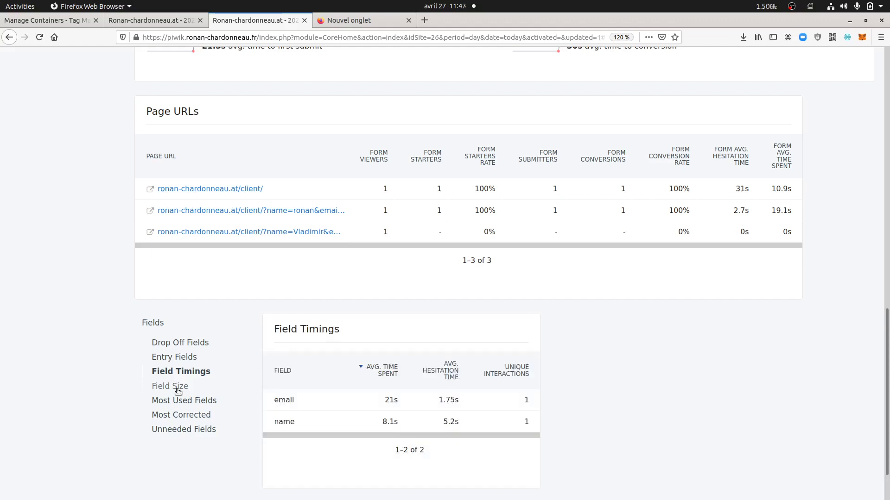
click(178, 390)
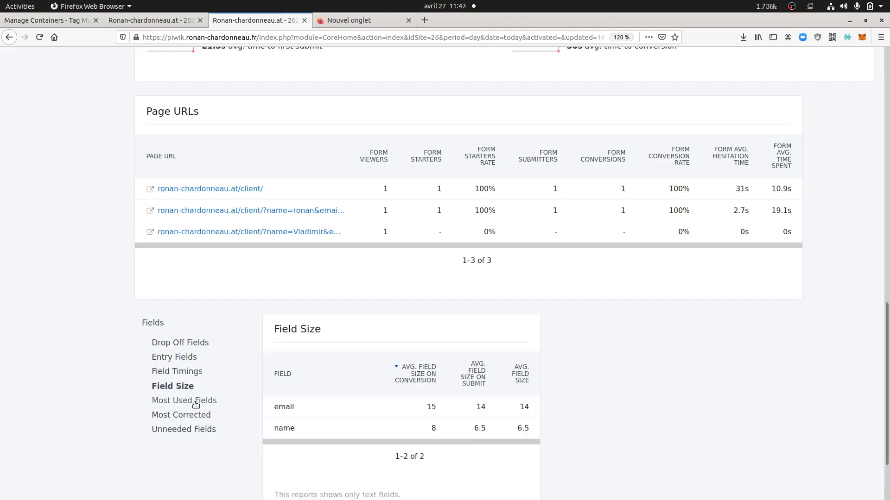
click(196, 402)
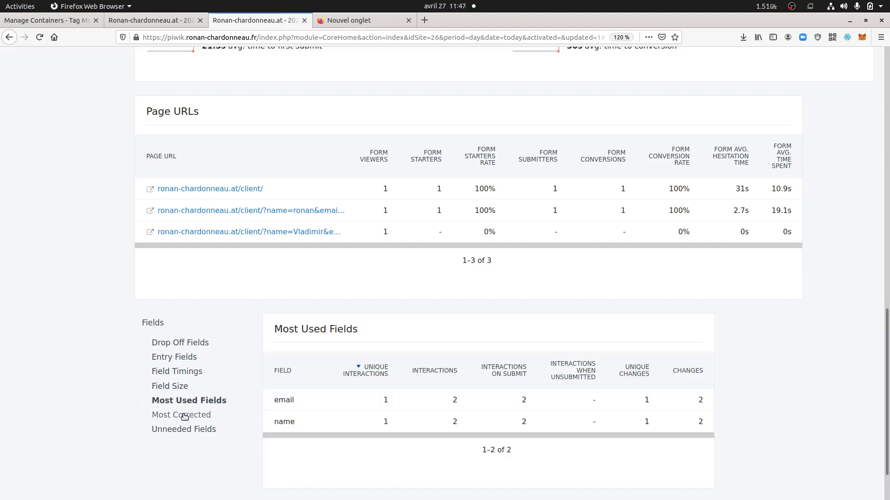
scroll(297, 369, up, 3)
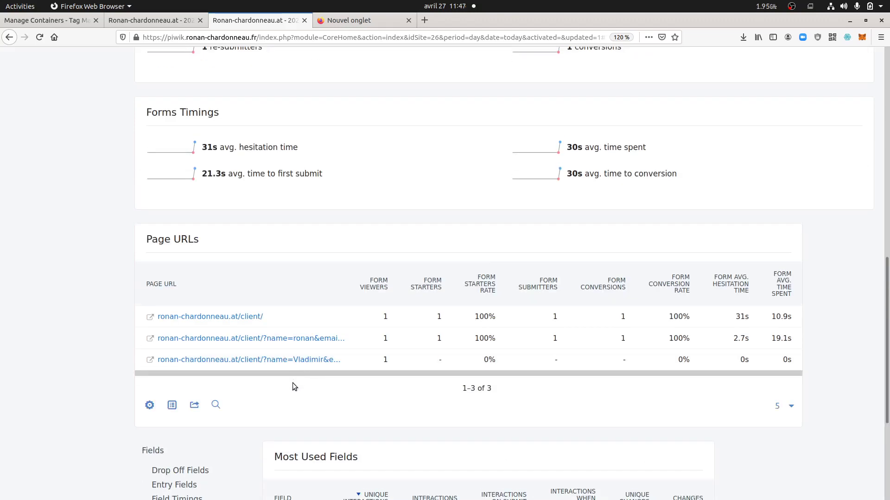
scroll(294, 387, up, 7)
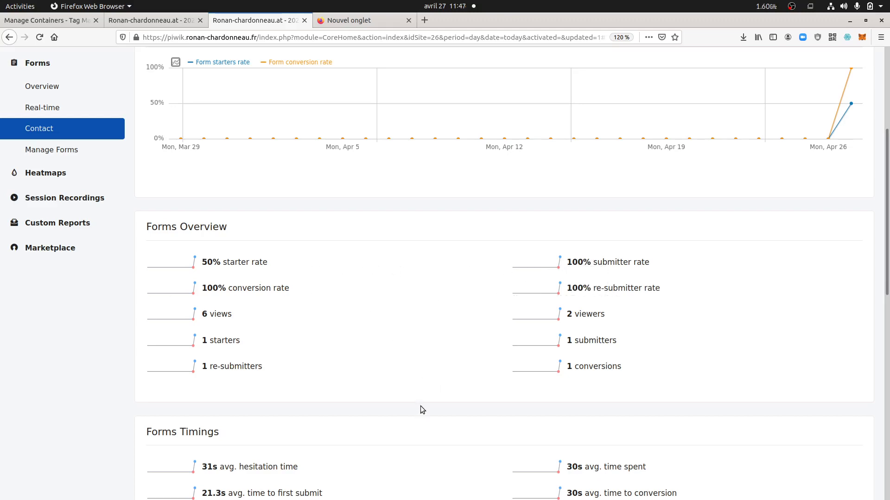
scroll(384, 443, up, 5)
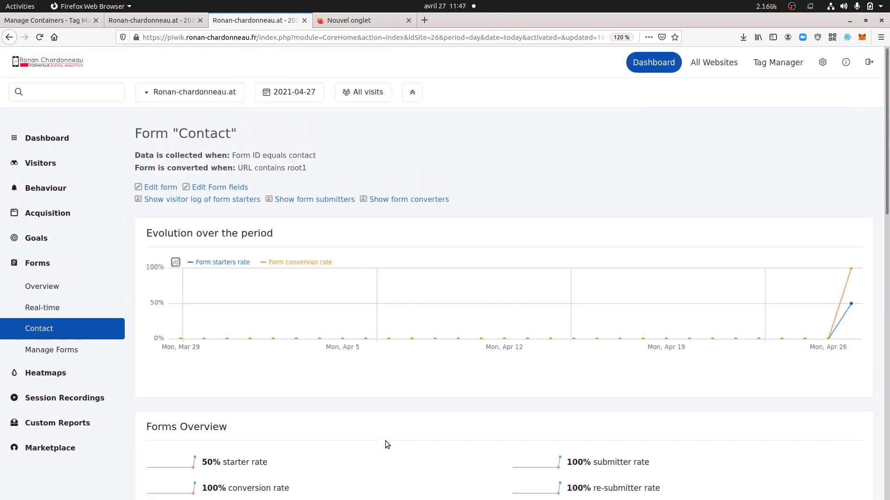